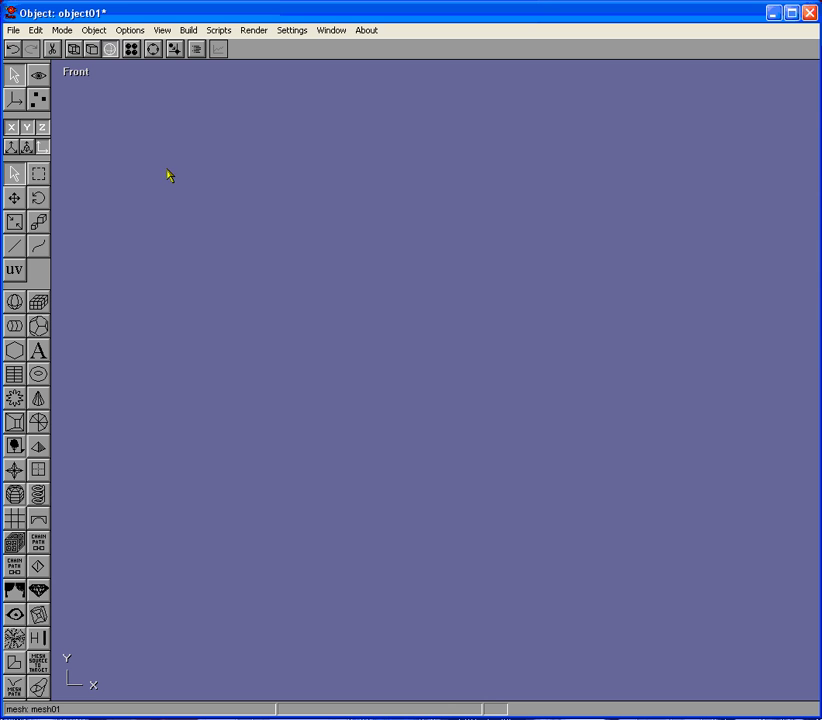
- Draw the cog primitive cog01 at the centre of object01's Front viewport
{"action": "left_click", "coordinate": [15, 398]}
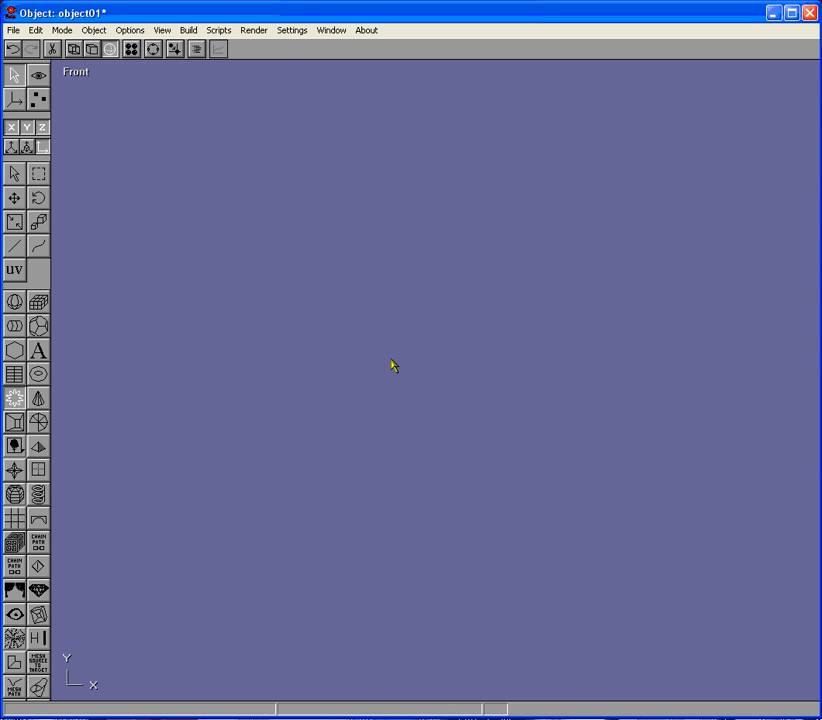
{"action": "left_click_drag", "start_coordinate": [391, 366], "coordinate": [483, 279]}
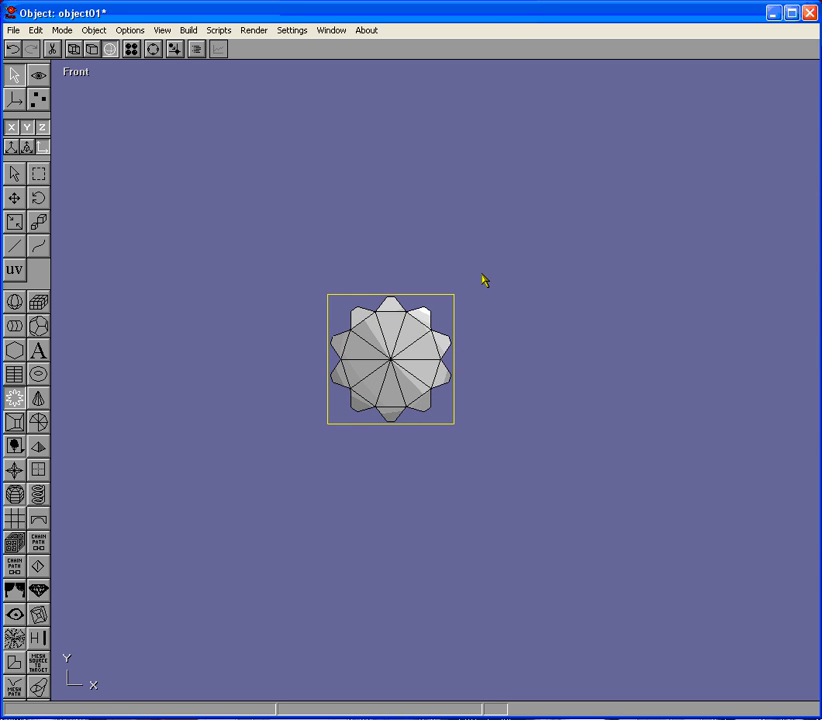
- Confirm cog01's parameters, then convert it to the editable mesh mesh01 with Build > Convert to Mesh
{"action": "double_click", "coordinate": [413, 348]}
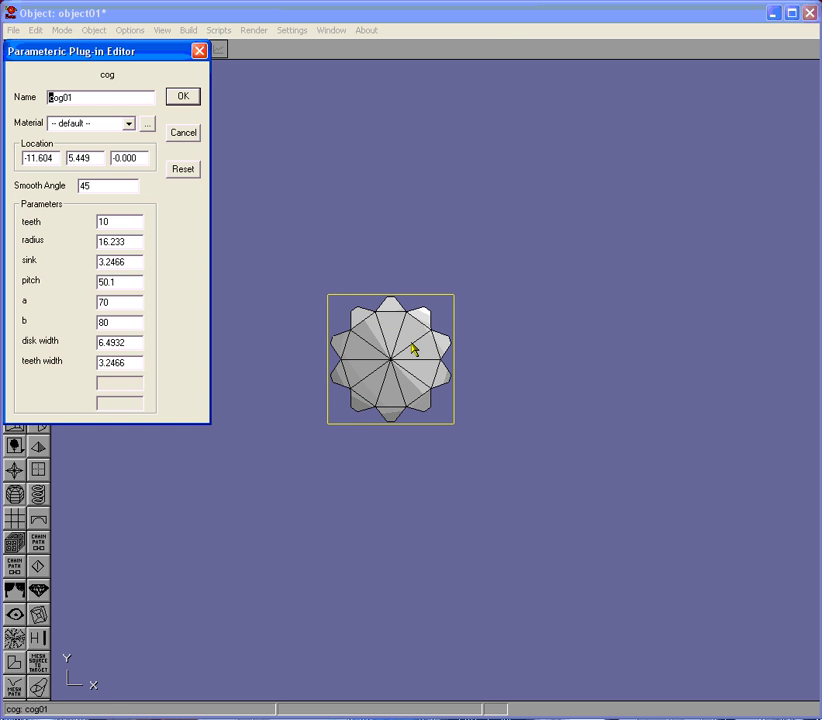
{"action": "left_click", "coordinate": [183, 98]}
{"action": "left_click", "coordinate": [188, 30]}
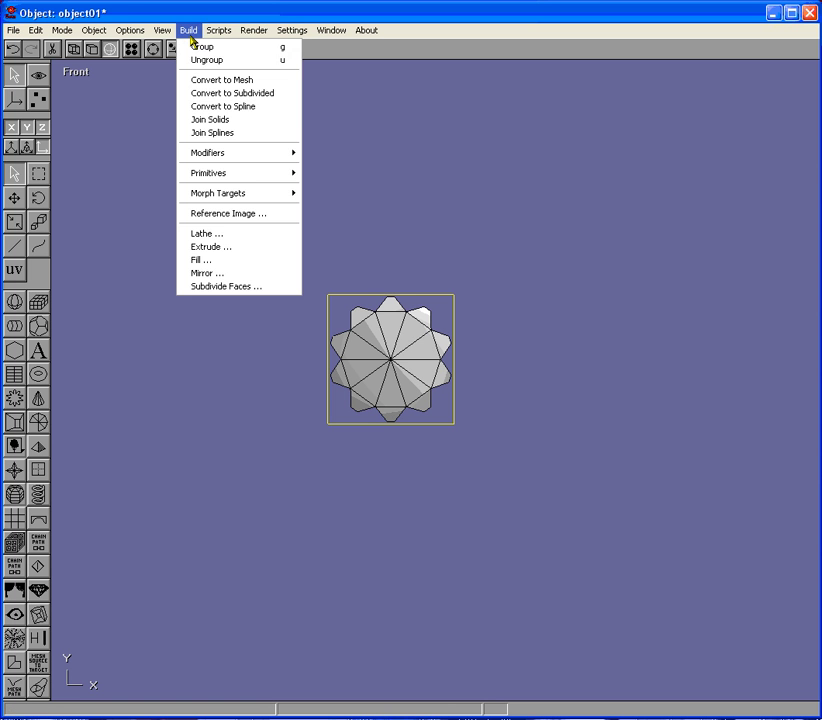
{"action": "left_click", "coordinate": [219, 88]}
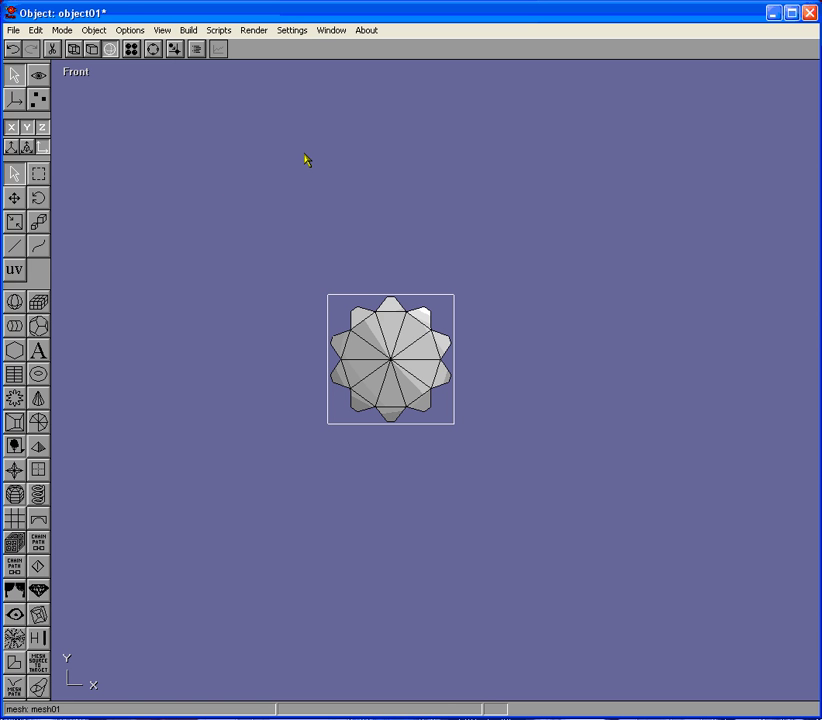
- Switch to the scene editor and set the viewport to the Front view
{"action": "left_click", "coordinate": [66, 31]}
{"action": "left_click", "coordinate": [80, 87]}
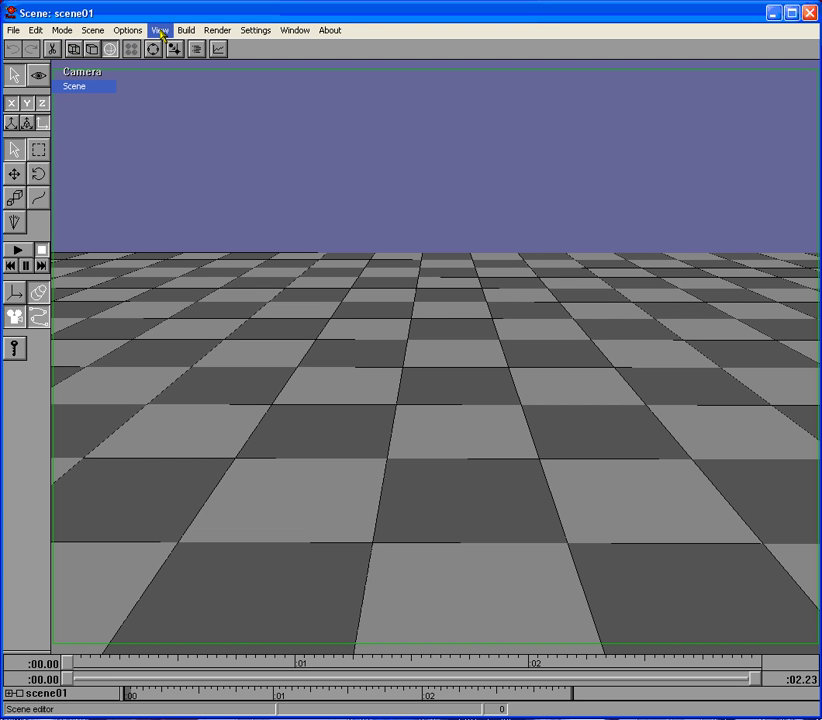
{"action": "left_click", "coordinate": [82, 82]}
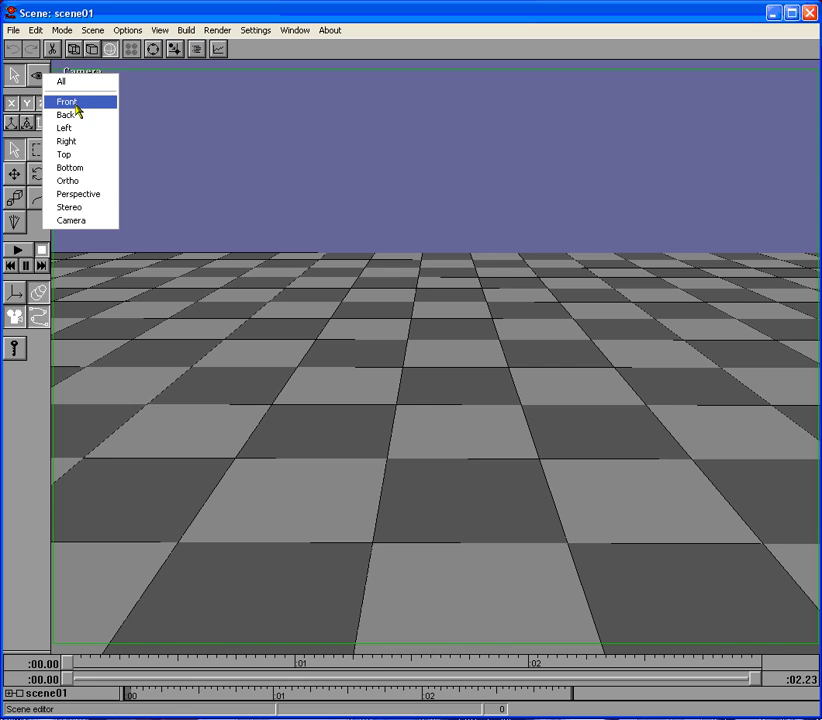
{"action": "left_click", "coordinate": [79, 102]}
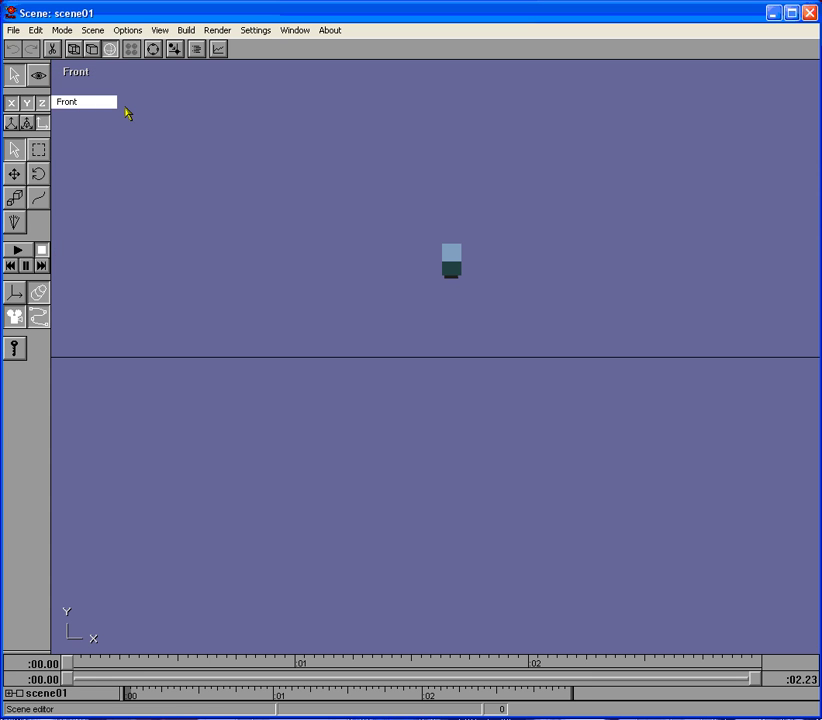
- Add object01 to scene01 and move the gear up
{"action": "left_click", "coordinate": [186, 31]}
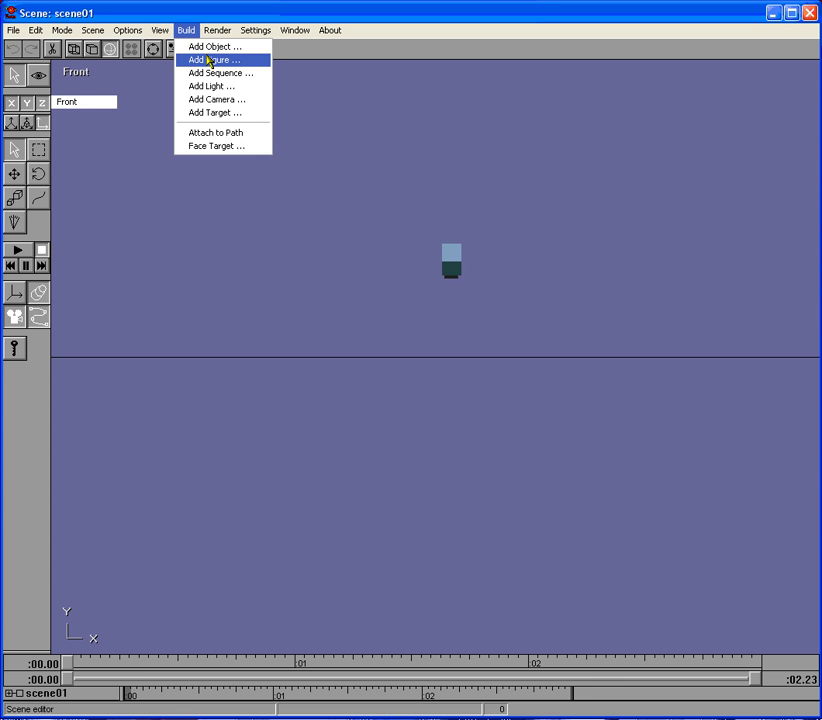
{"action": "left_click", "coordinate": [209, 47]}
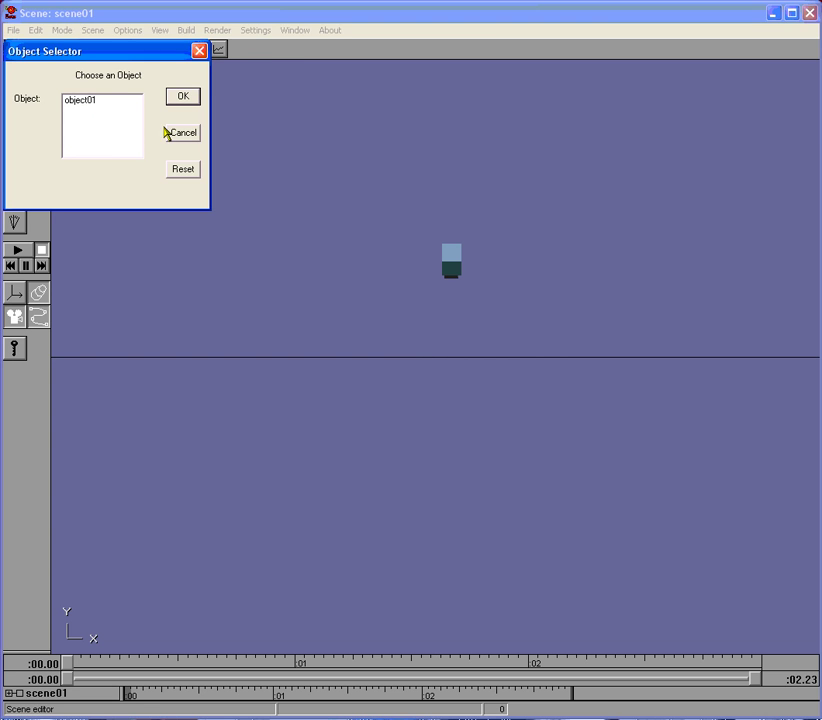
{"action": "left_click", "coordinate": [80, 100]}
{"action": "left_click", "coordinate": [185, 97]}
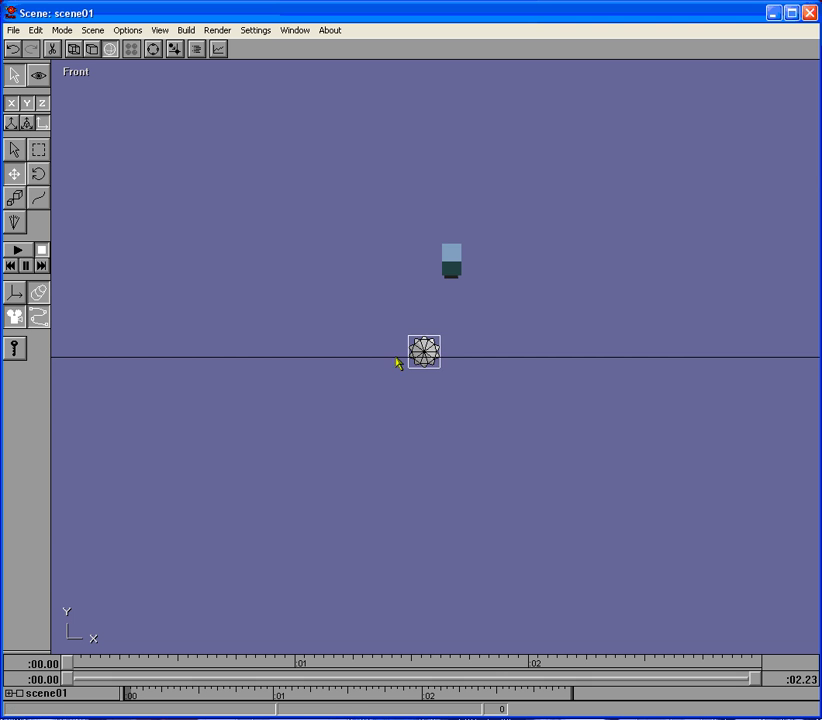
{"action": "left_click_drag", "start_coordinate": [423, 355], "coordinate": [421, 243]}
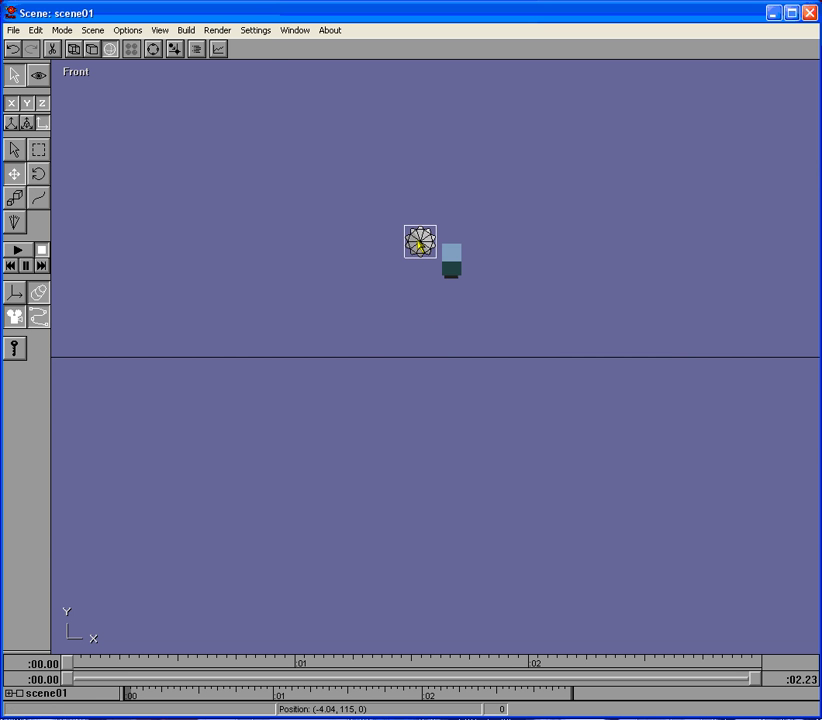
- Add a second object01 gear beside the first and view the scene through the camera
{"action": "left_click", "coordinate": [185, 30]}
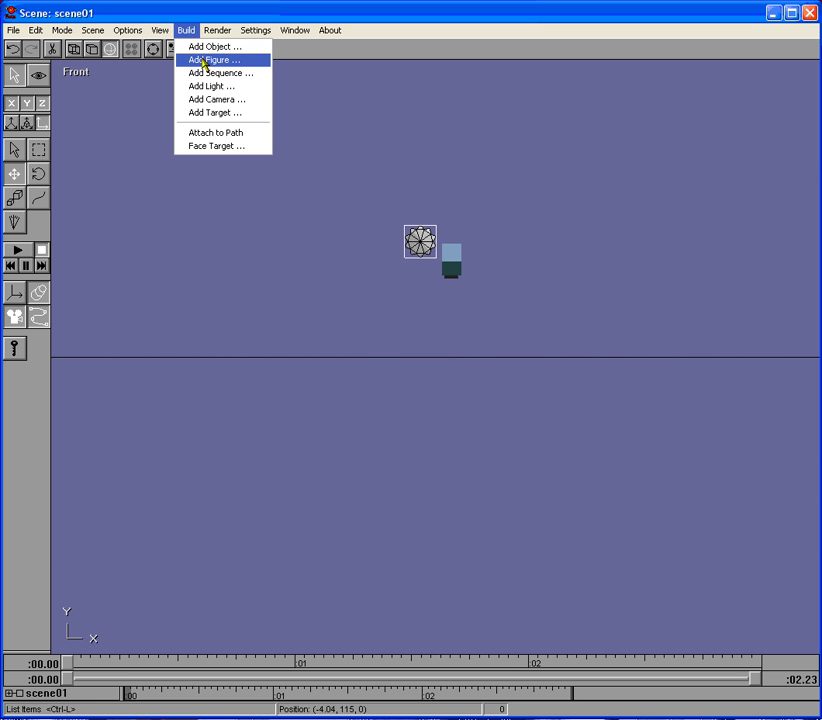
{"action": "left_click", "coordinate": [205, 47]}
{"action": "left_click", "coordinate": [100, 102]}
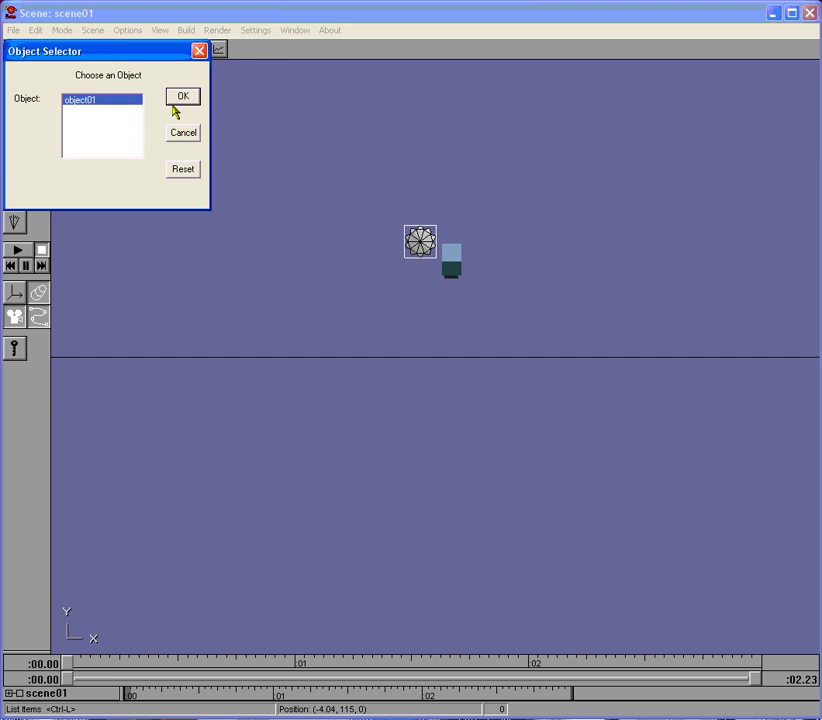
{"action": "left_click", "coordinate": [182, 96]}
{"action": "left_click", "coordinate": [422, 348]}
{"action": "left_click_drag", "start_coordinate": [422, 350], "coordinate": [437, 268]}
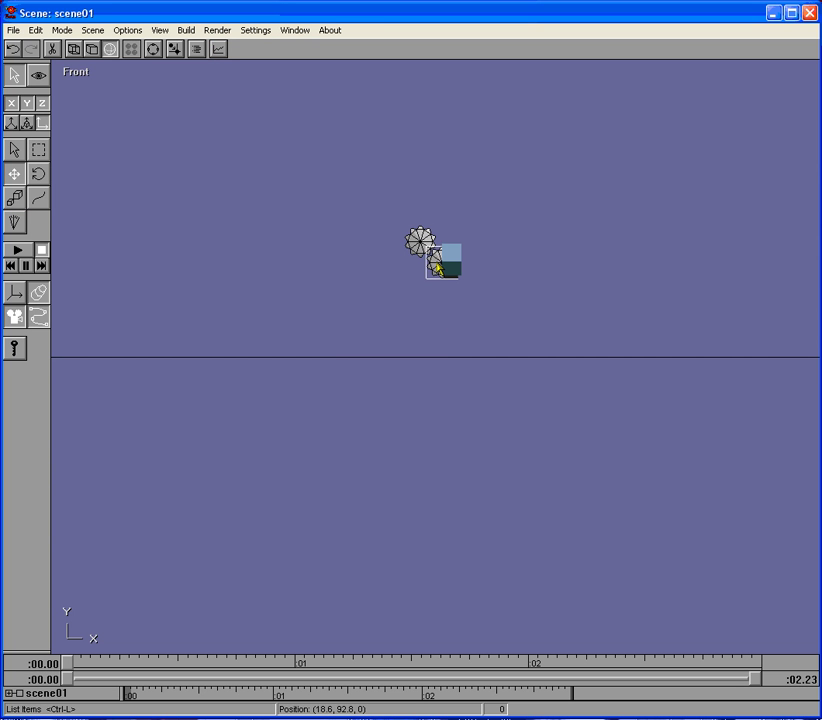
{"action": "left_click", "coordinate": [160, 30]}
{"action": "left_click", "coordinate": [201, 291]}
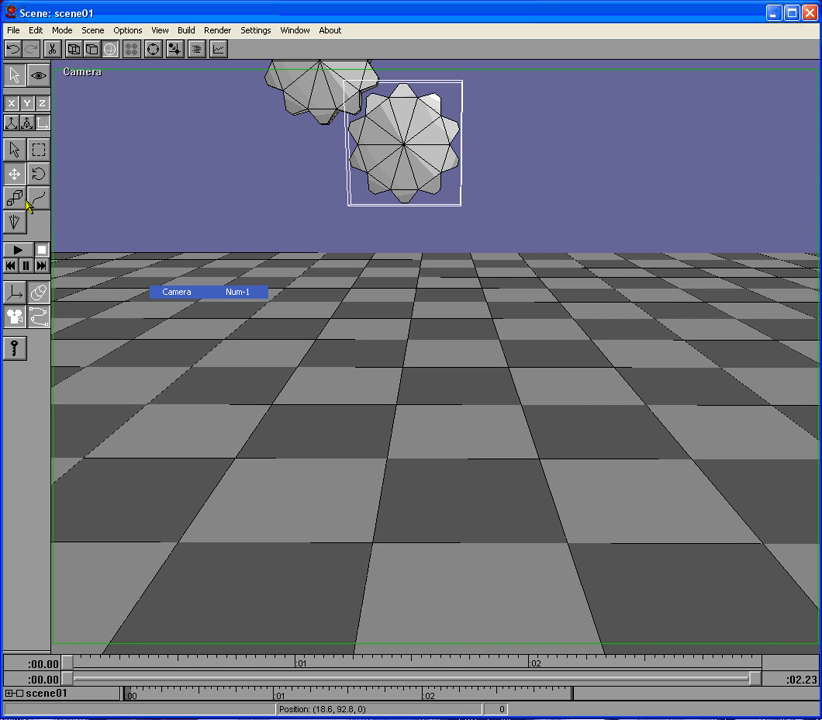
- Select camera01 from the item list and tilt it to centre both gears
{"action": "left_click", "coordinate": [197, 48]}
{"action": "left_click", "coordinate": [45, 97]}
{"action": "left_click", "coordinate": [183, 96]}
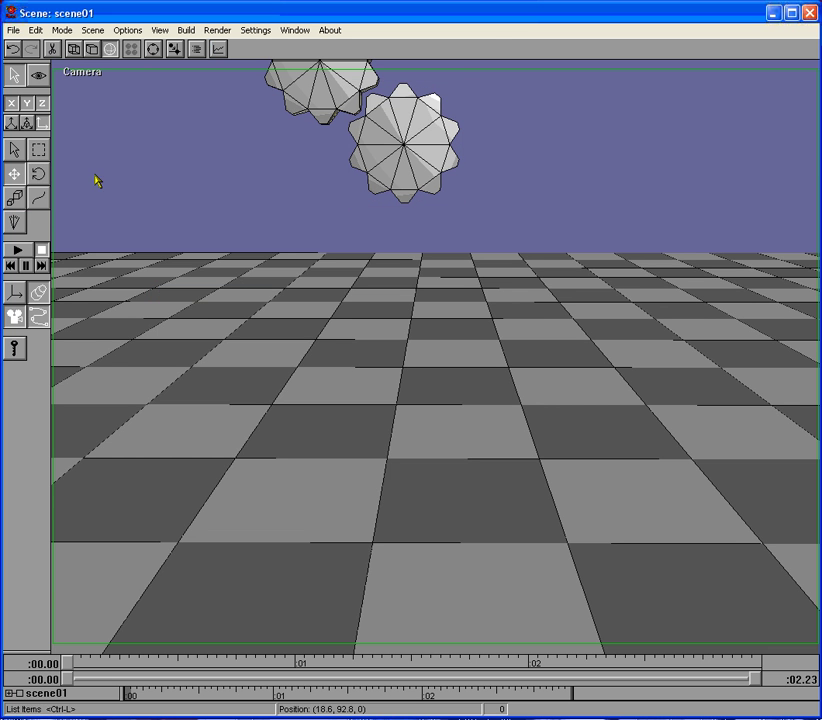
{"action": "left_click_drag", "start_coordinate": [70, 202], "coordinate": [265, 335]}
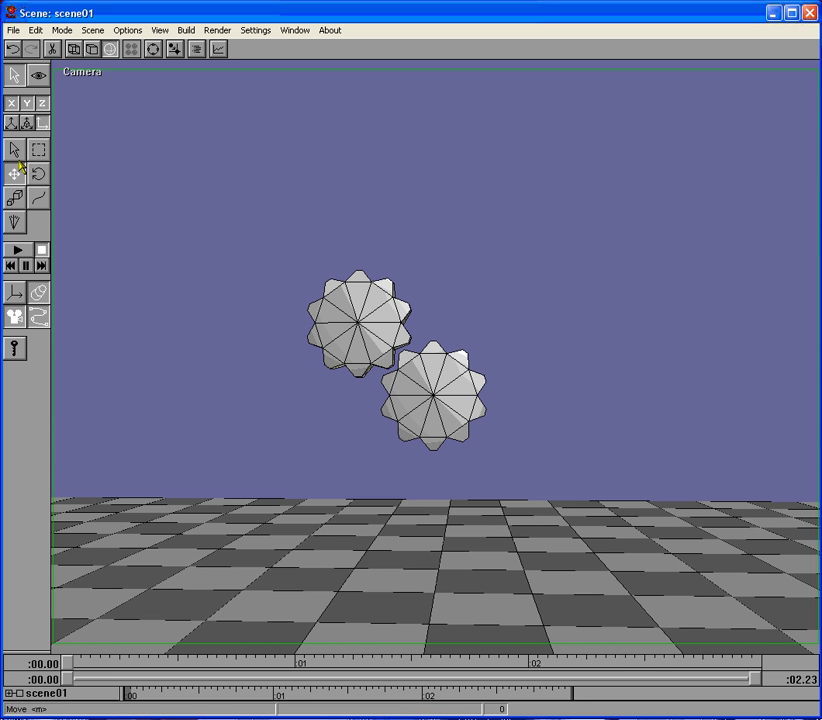
- Turn on an orientation expression for the upper gear, clear its default script, and switch to Rotation.txt
{"action": "left_click", "coordinate": [352, 313]}
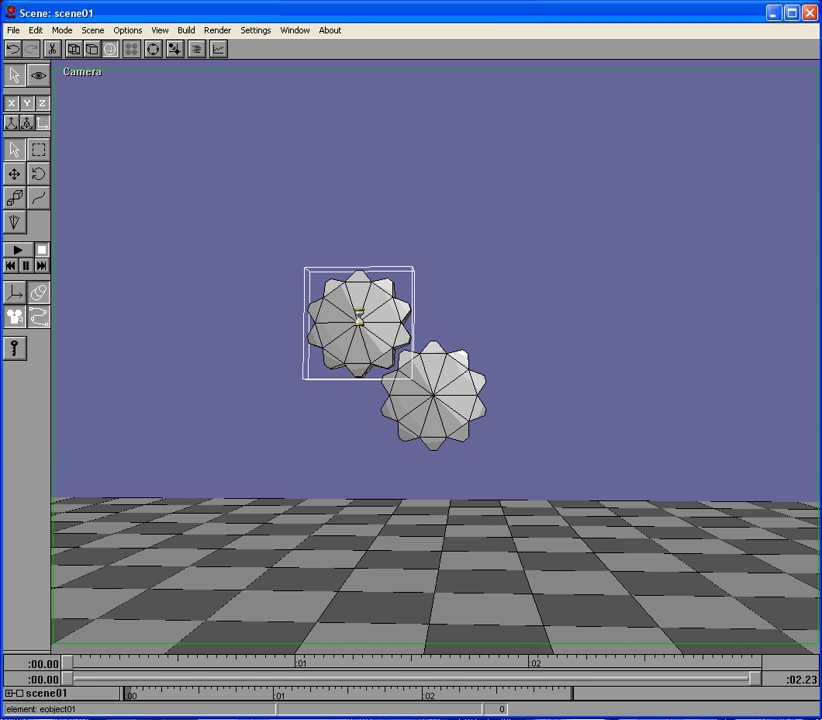
{"action": "double_click", "coordinate": [356, 318]}
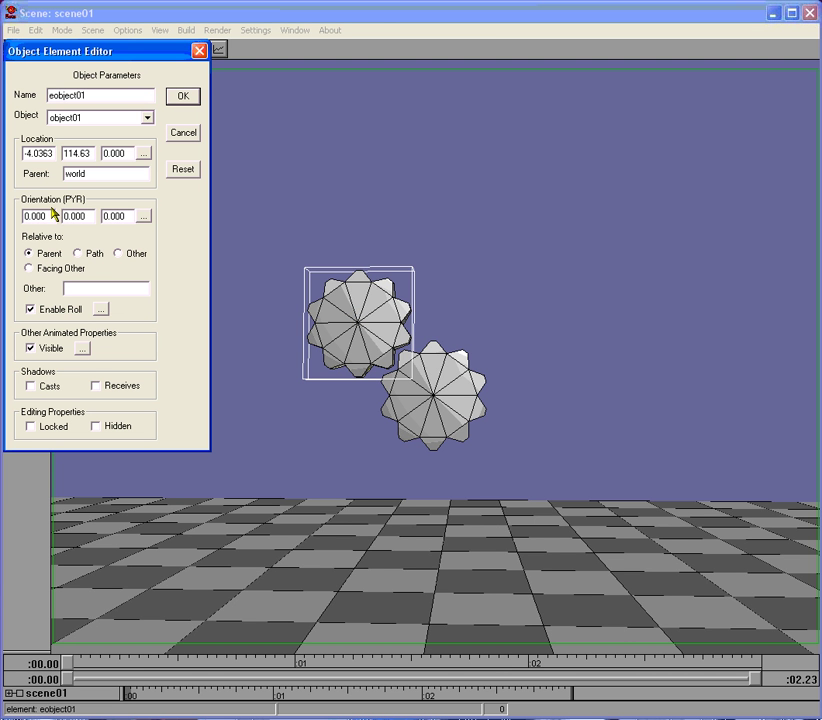
{"action": "left_click", "coordinate": [145, 218]}
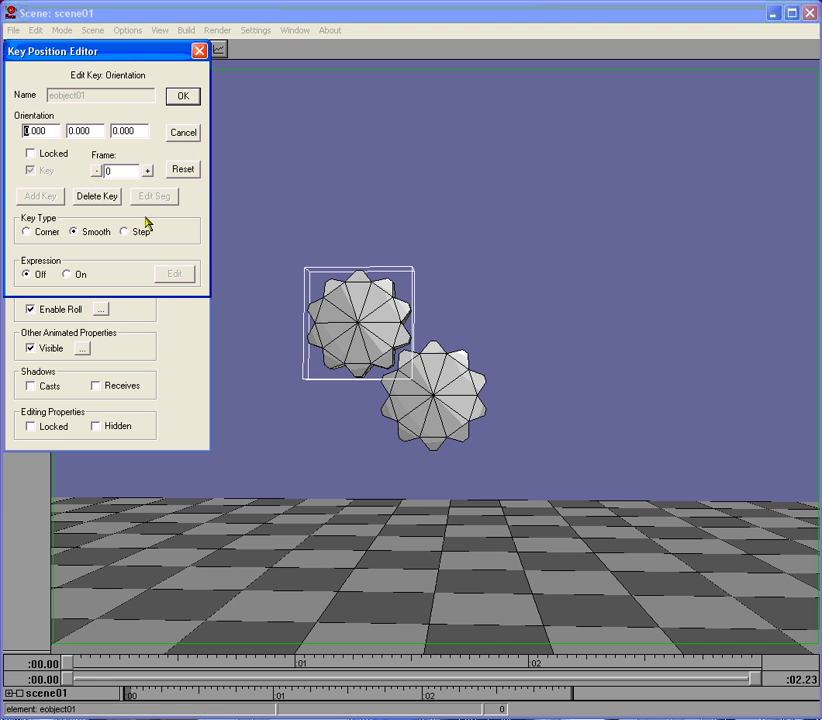
{"action": "left_click", "coordinate": [70, 275]}
{"action": "left_click", "coordinate": [175, 275]}
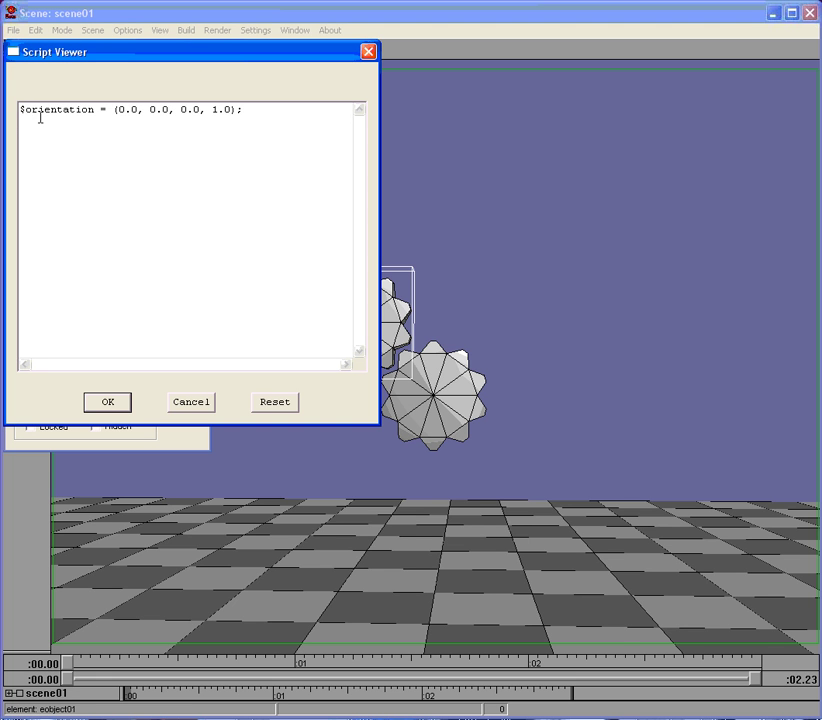
{"action": "left_click_drag", "start_coordinate": [240, 110], "coordinate": [12, 125]}
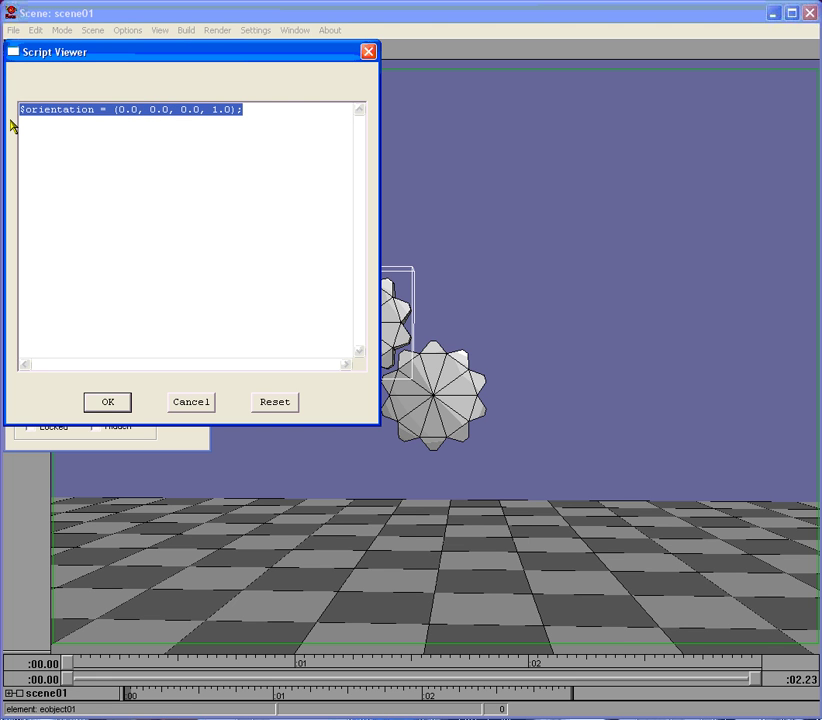
{"action": "key", "text": "Delete"}
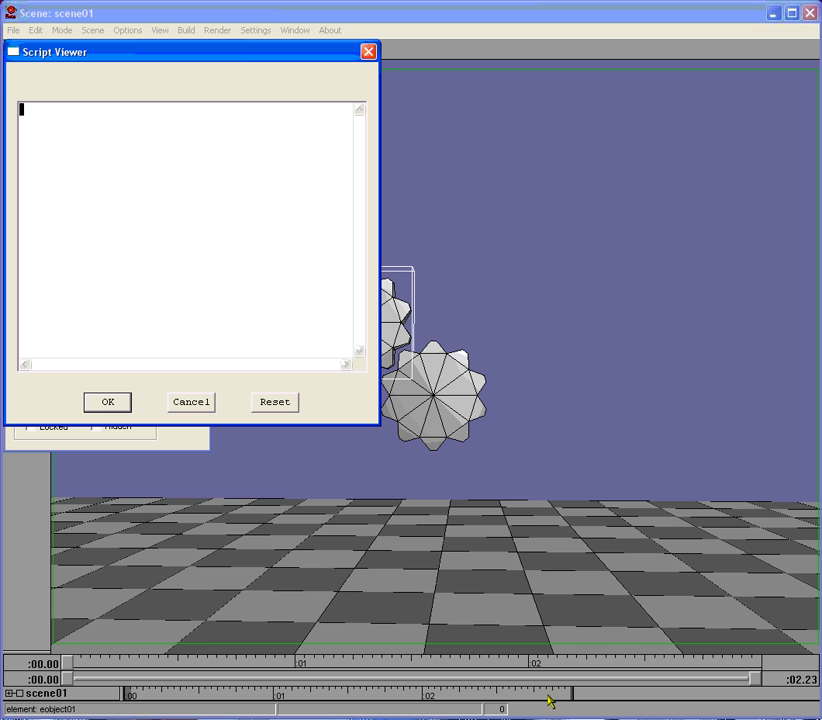
{"action": "key", "text": "alt+Tab"}
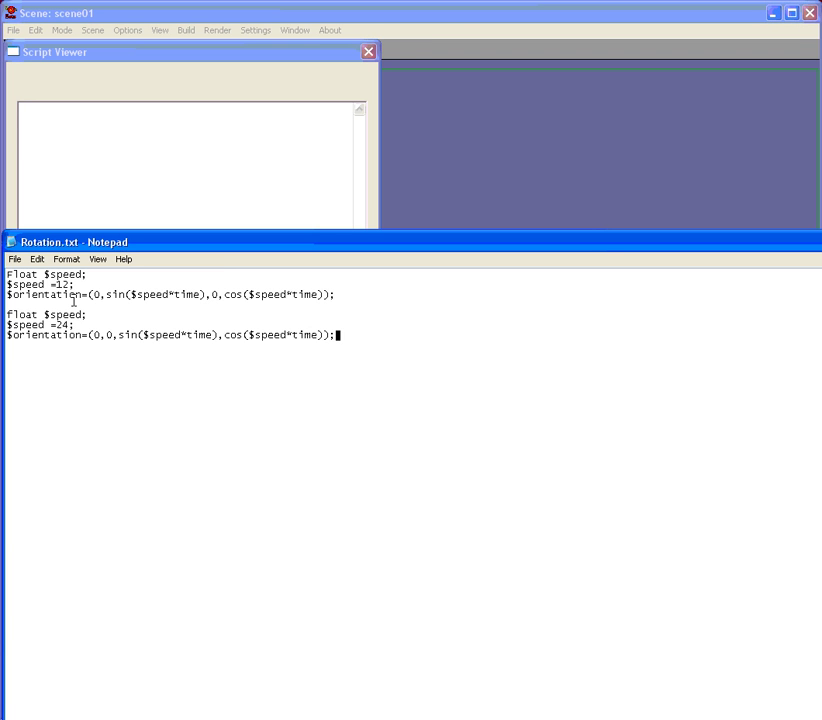
- Move Notepad aside and copy the second, speed-24 rotation script from Rotation.txt
{"action": "left_click_drag", "start_coordinate": [134, 242], "coordinate": [136, 395]}
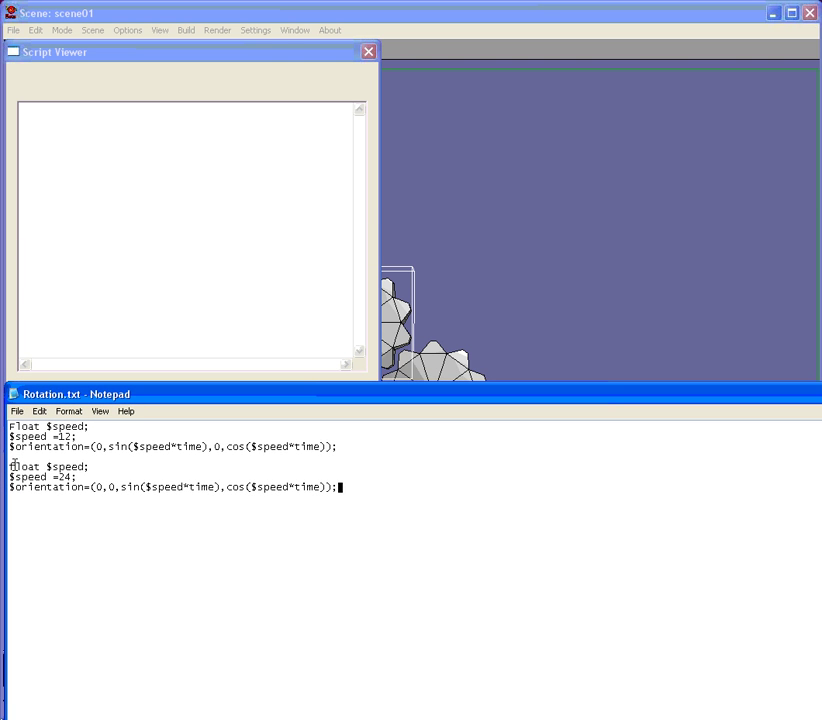
{"action": "left_click_drag", "start_coordinate": [9, 463], "coordinate": [343, 488]}
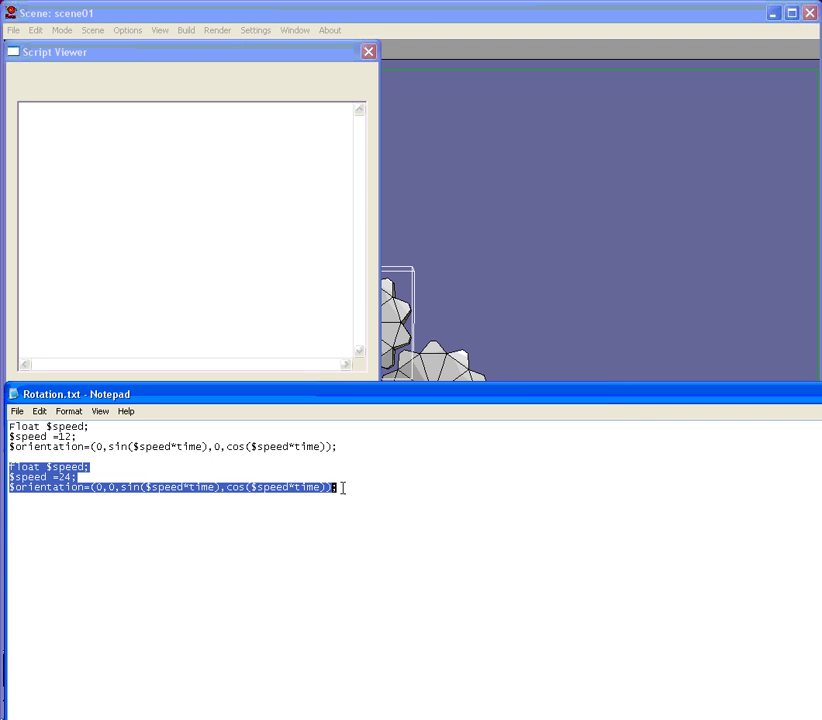
{"action": "right_click", "coordinate": [334, 487]}
{"action": "left_click", "coordinate": [345, 528]}
{"action": "key", "text": "shift+End"}
- Paste the speed-24 rotation script into the upper gear's orientation expression
{"action": "left_click", "coordinate": [234, 306]}
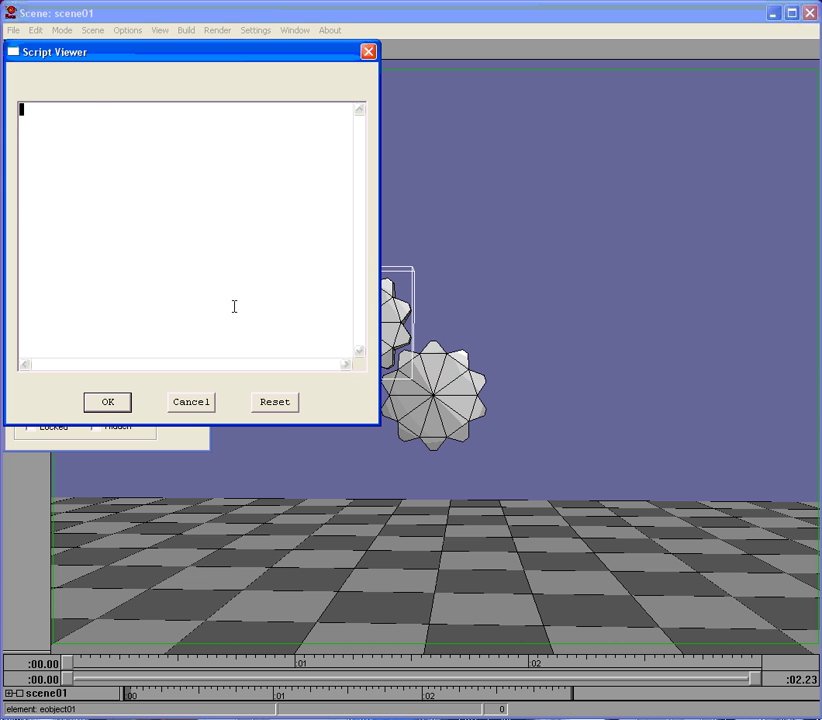
{"action": "right_click", "coordinate": [22, 110]}
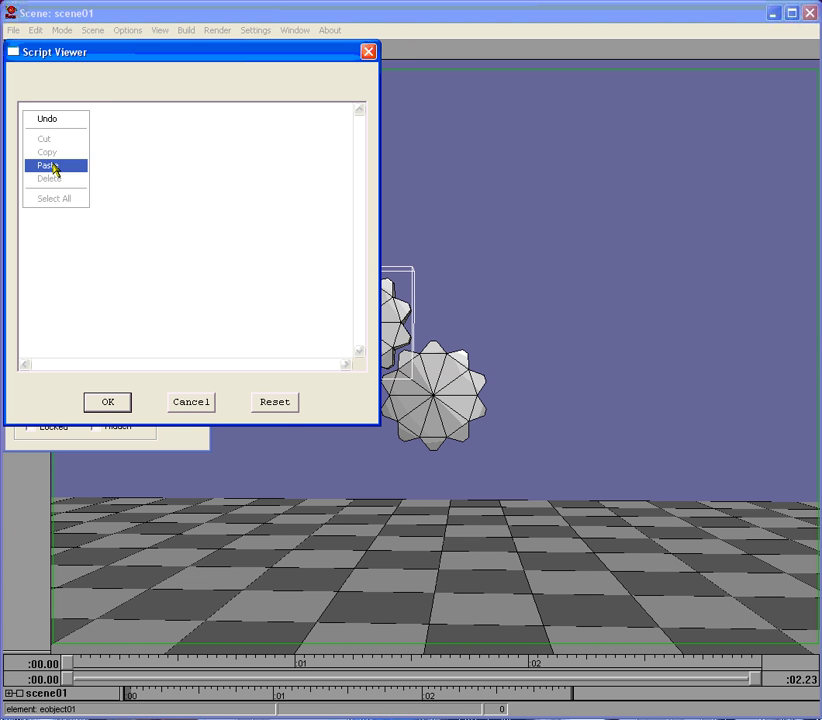
{"action": "left_click", "coordinate": [56, 165]}
{"action": "left_click", "coordinate": [105, 403]}
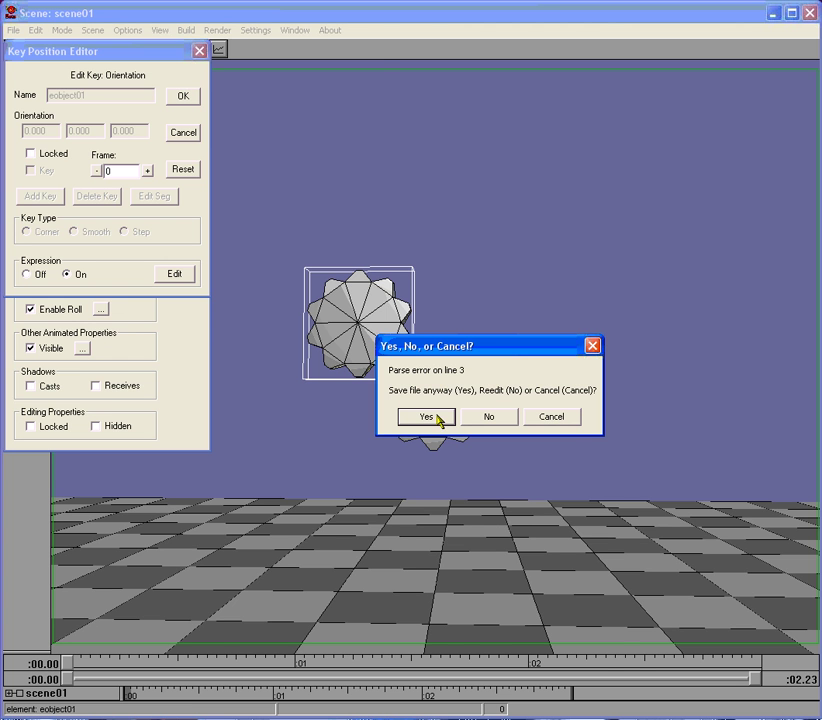
- Fix the script's parse error by adding the missing semicolon, then confirm the expression
{"action": "left_click", "coordinate": [488, 417]}
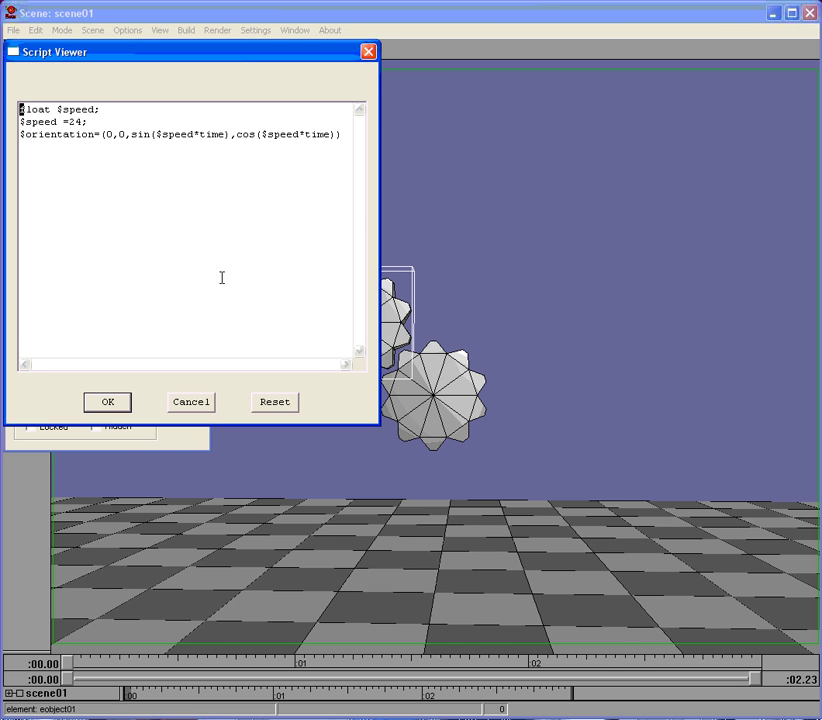
{"action": "left_click", "coordinate": [339, 140]}
{"action": "type", "text": ";;"}
{"action": "left_click", "coordinate": [112, 403]}
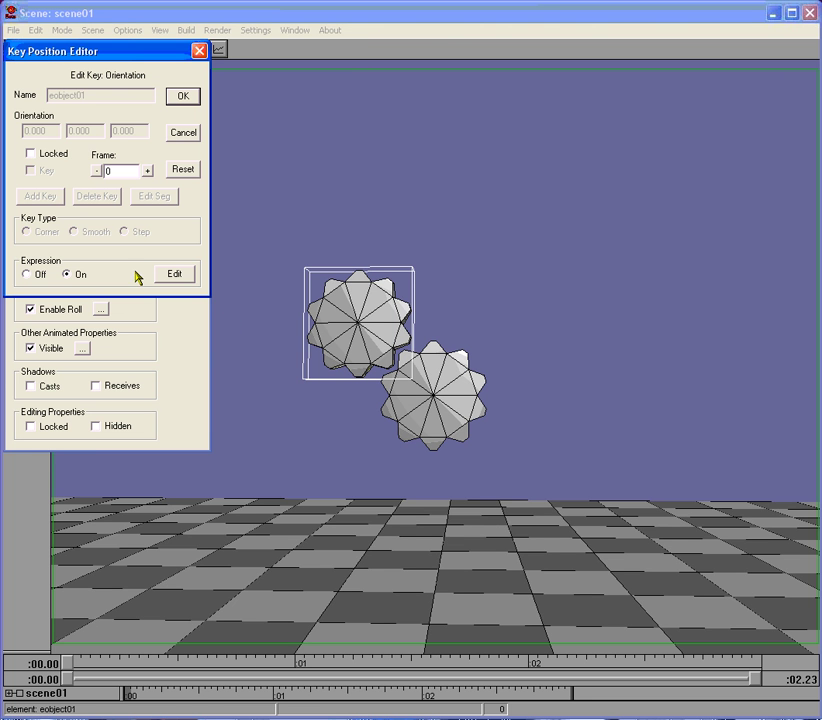
{"action": "left_click", "coordinate": [185, 97]}
- Close the first gear's dialogs and enable an orientation expression on the second gear
{"action": "left_click", "coordinate": [185, 99]}
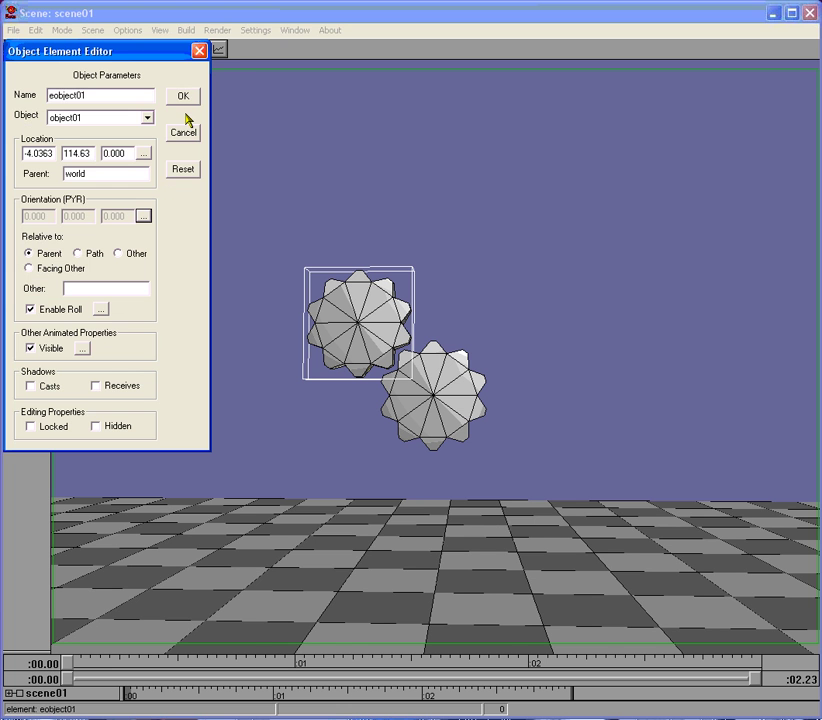
{"action": "key", "text": "Return"}
{"action": "double_click", "coordinate": [448, 403]}
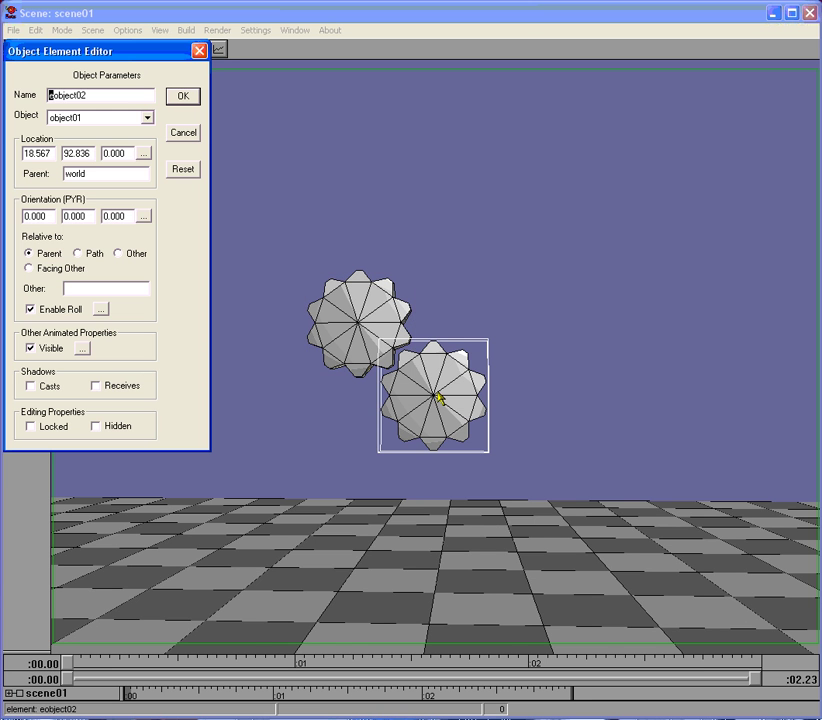
{"action": "left_click", "coordinate": [144, 216]}
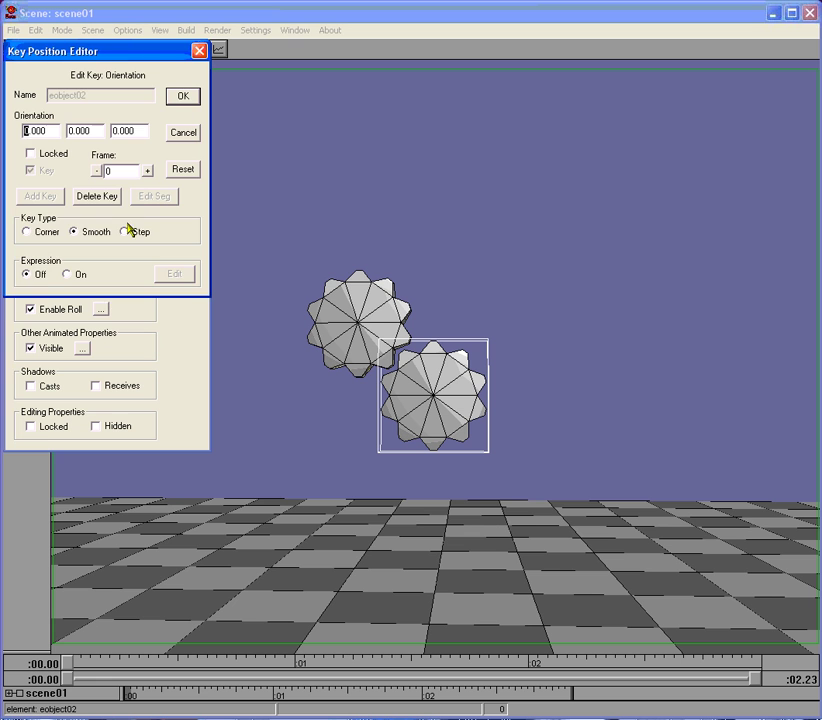
{"action": "left_click", "coordinate": [68, 275]}
{"action": "left_click", "coordinate": [170, 276]}
- Replace the second gear's default script with the pasted speed-24 script plus a semicolon, and confirm
{"action": "key", "text": "End"}
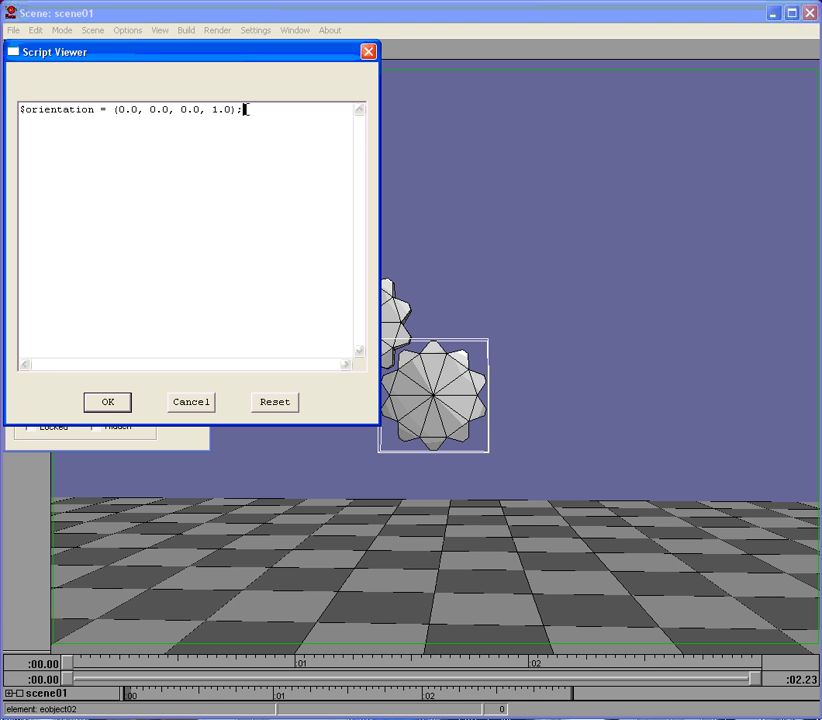
{"action": "key", "text": "shift+Home"}
{"action": "key", "text": "Delete"}
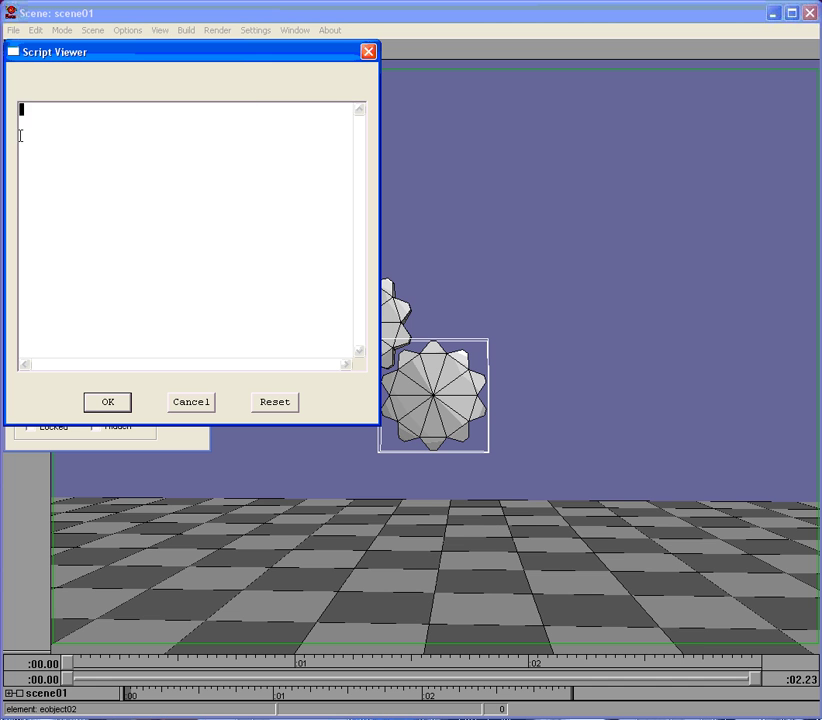
{"action": "right_click", "coordinate": [25, 111]}
{"action": "left_click", "coordinate": [53, 165]}
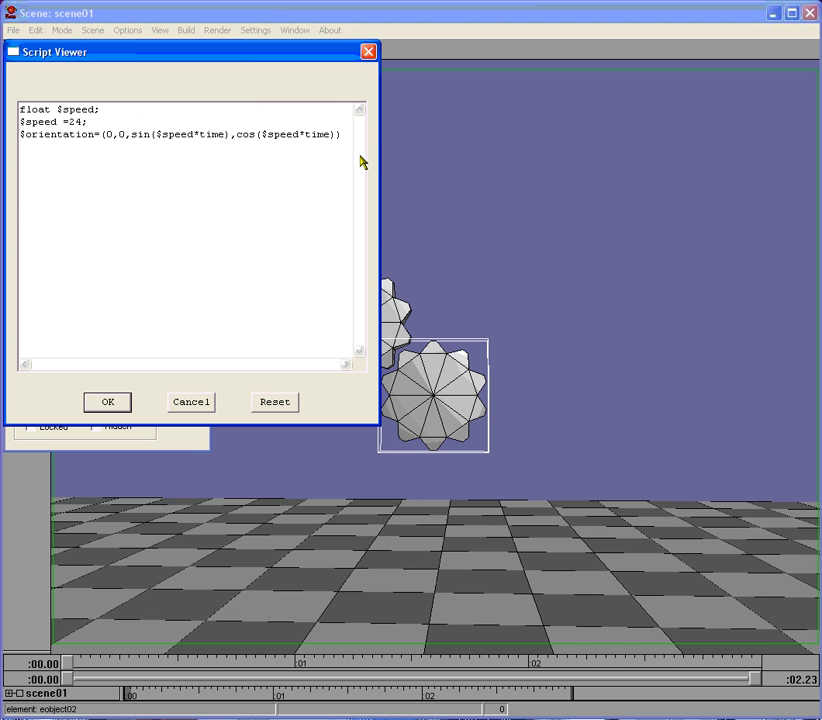
{"action": "type", "text": ";"}
{"action": "key", "text": "BackSpace"}
{"action": "type", "text": ";"}
{"action": "left_click", "coordinate": [122, 405]}
{"action": "left_click", "coordinate": [118, 404]}
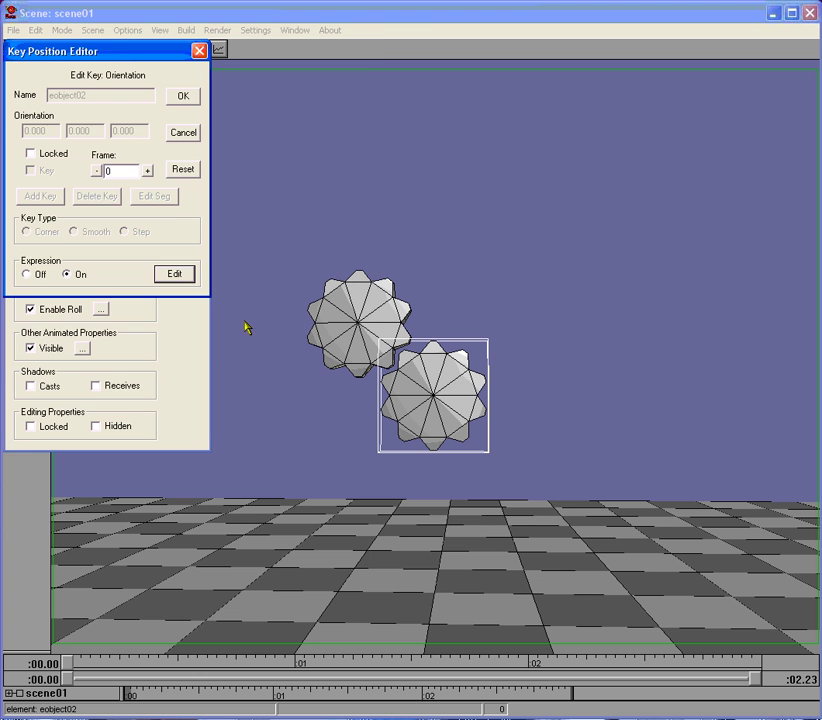
{"action": "left_click", "coordinate": [185, 100]}
- Play the animation several times to check the gears' spin, rewind, and return to Object mode
{"action": "left_click", "coordinate": [186, 101]}
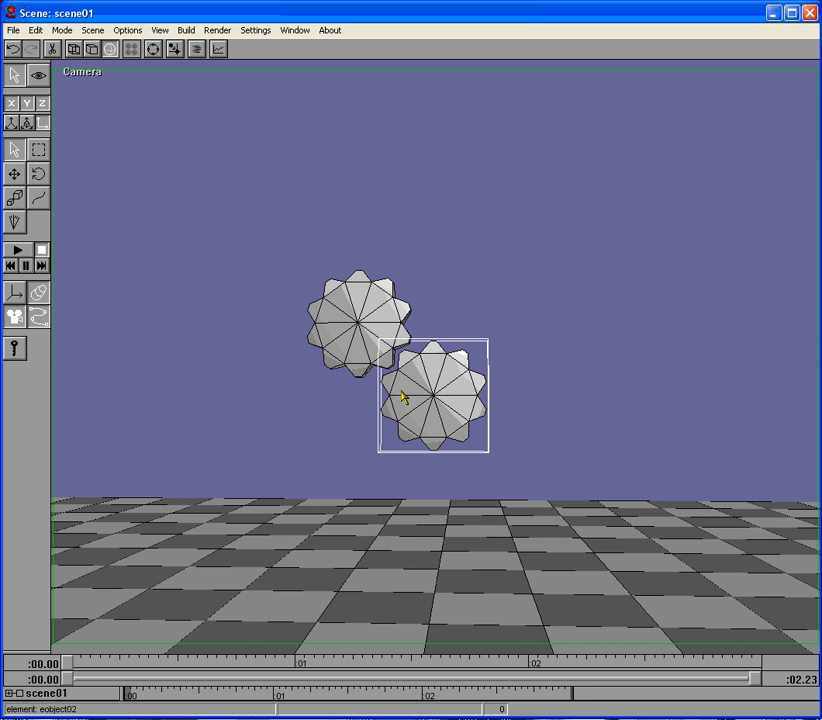
{"action": "left_click", "coordinate": [19, 252]}
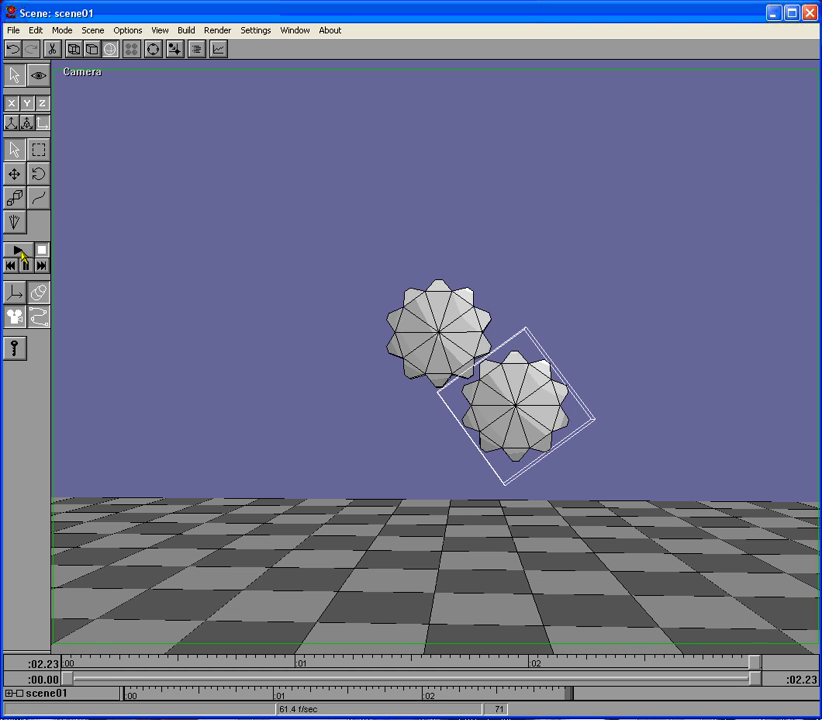
{"action": "left_click", "coordinate": [21, 255]}
{"action": "left_click", "coordinate": [21, 255]}
{"action": "left_click", "coordinate": [22, 265]}
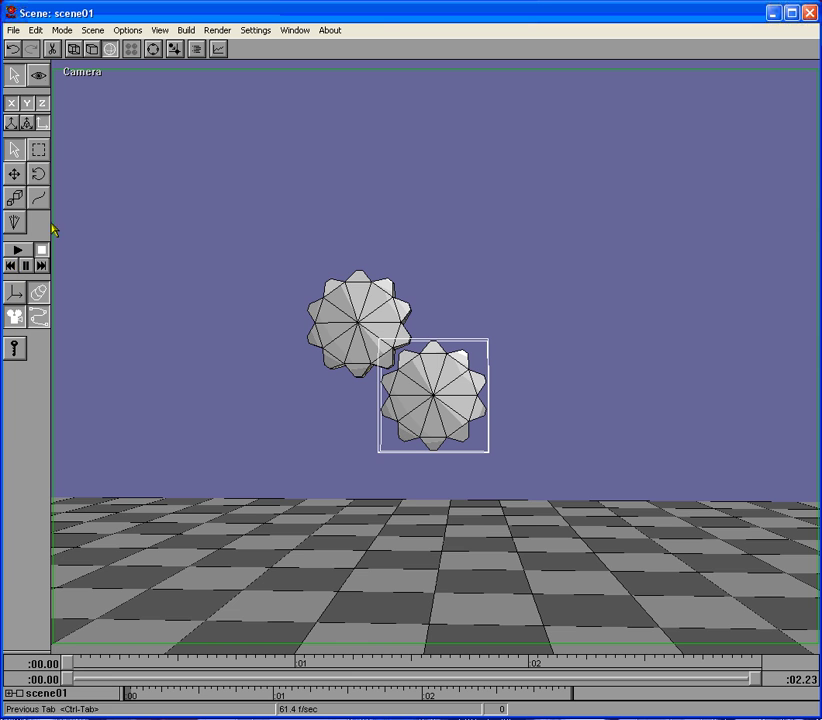
{"action": "left_click", "coordinate": [62, 30]}
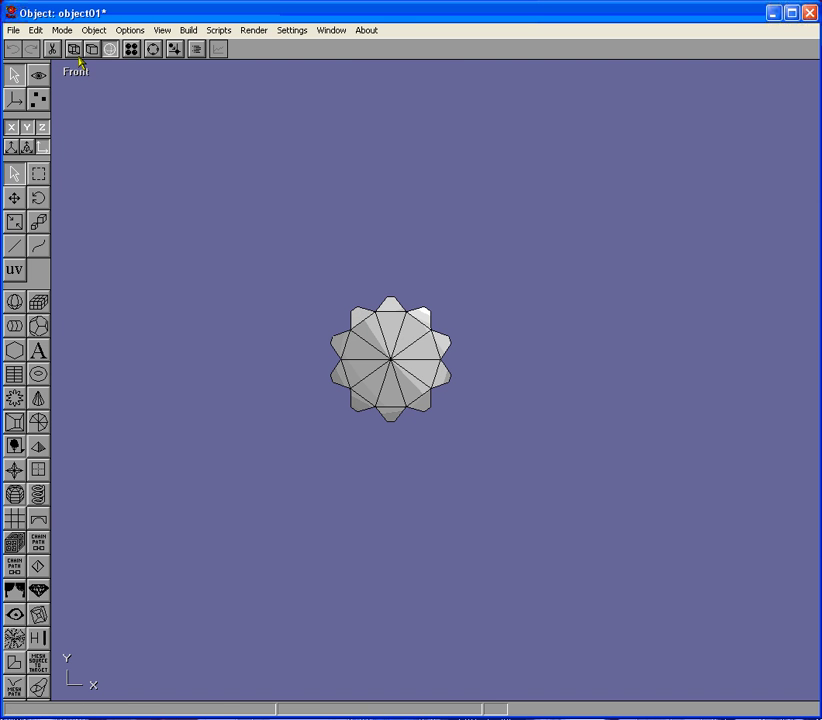
- In wireframe, move the gear mesh so it is centred on the object's origin
{"action": "left_click", "coordinate": [73, 49]}
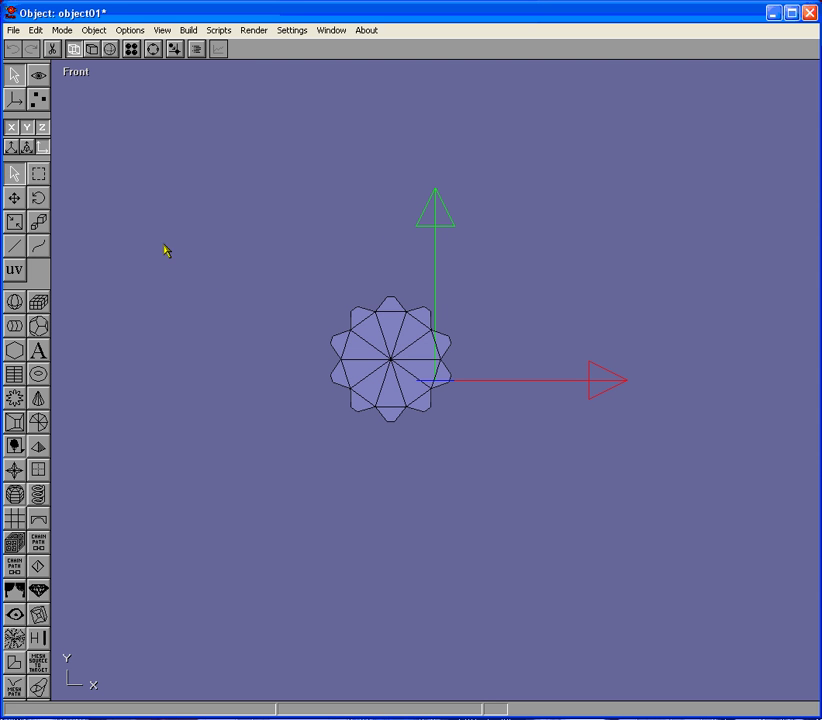
{"action": "left_click", "coordinate": [8, 198]}
{"action": "left_click", "coordinate": [380, 360]}
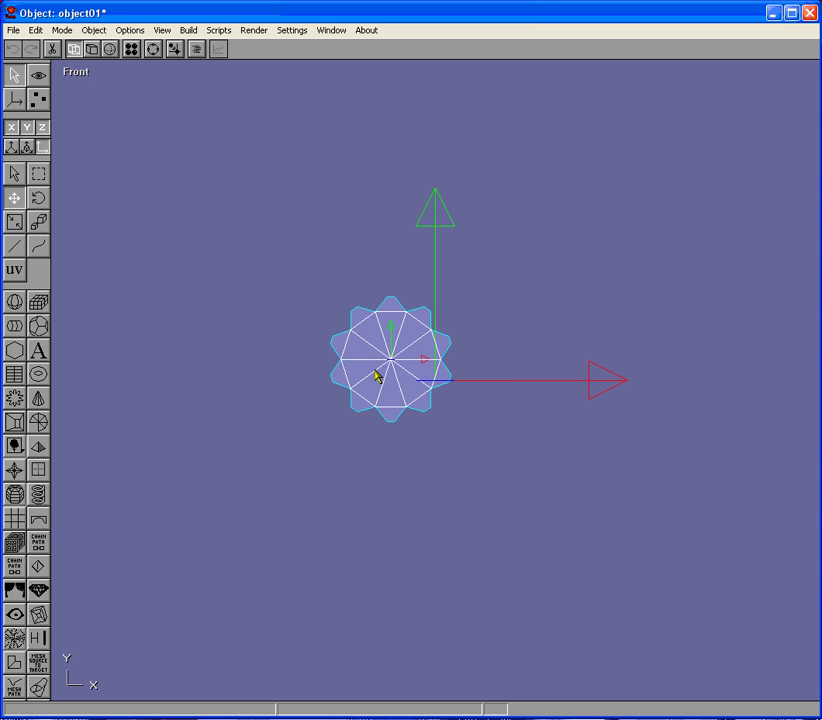
{"action": "left_click_drag", "start_coordinate": [376, 377], "coordinate": [421, 397]}
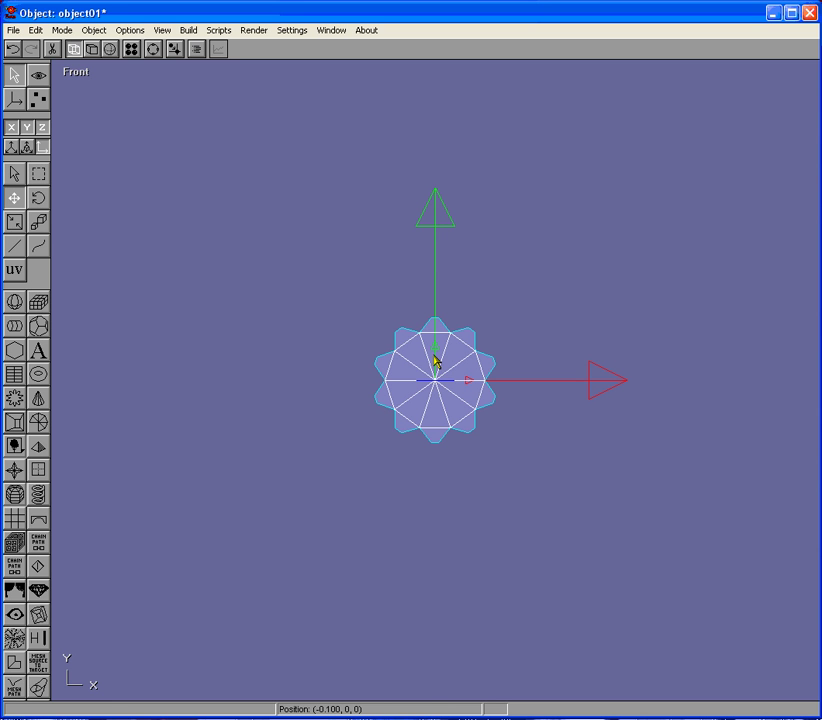
- Deselect the mesh, restore smooth shading, and go back to the scene editor
{"action": "left_click", "coordinate": [14, 100]}
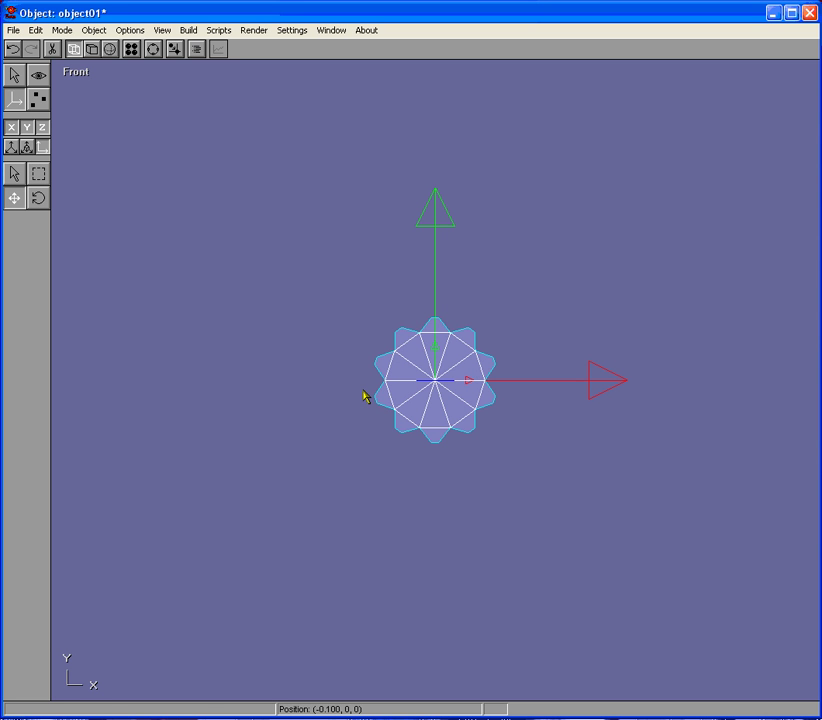
{"action": "left_click", "coordinate": [14, 174]}
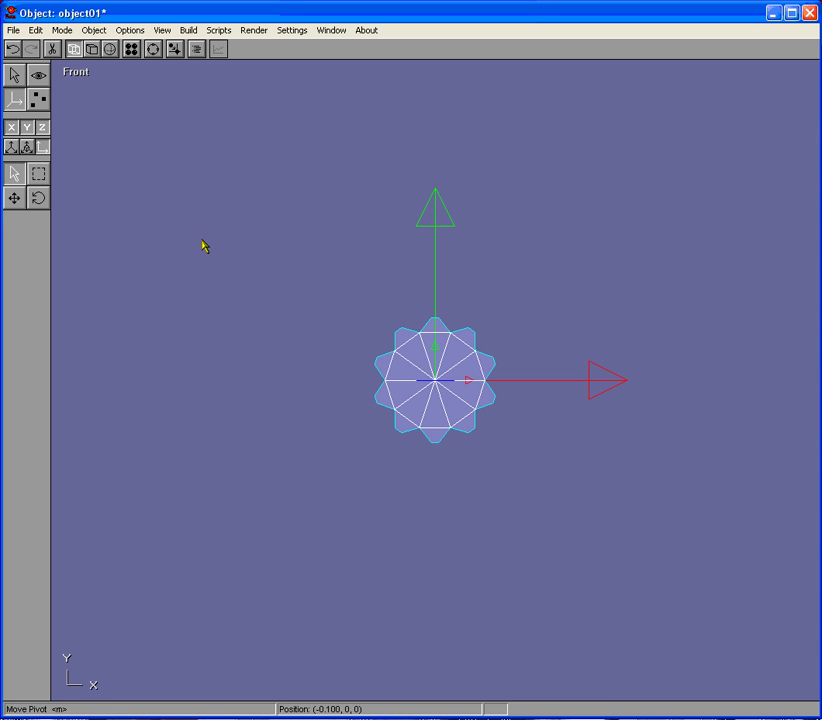
{"action": "left_click", "coordinate": [122, 253]}
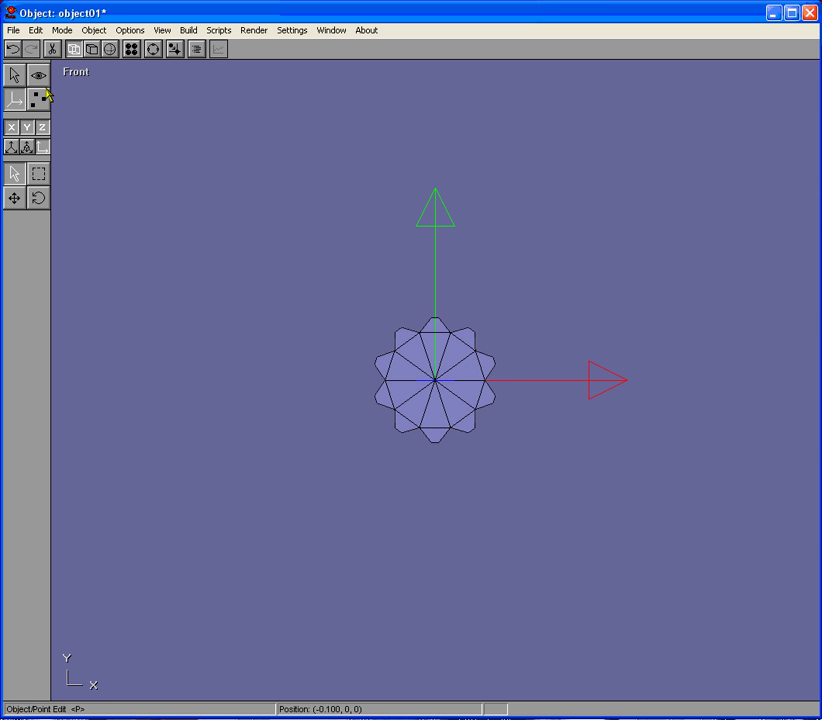
{"action": "left_click", "coordinate": [110, 48]}
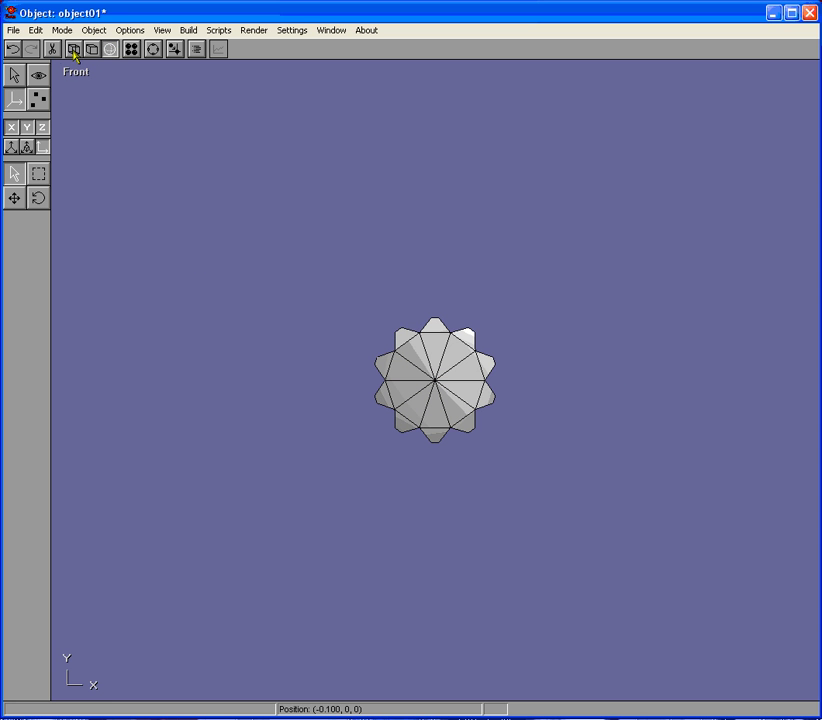
{"action": "left_click", "coordinate": [63, 30]}
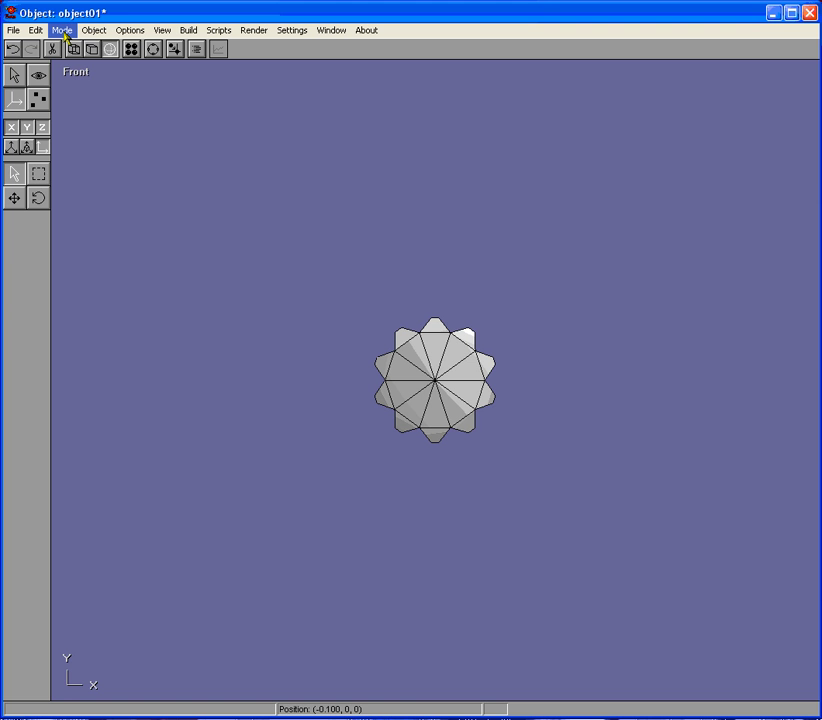
{"action": "left_click", "coordinate": [77, 85]}
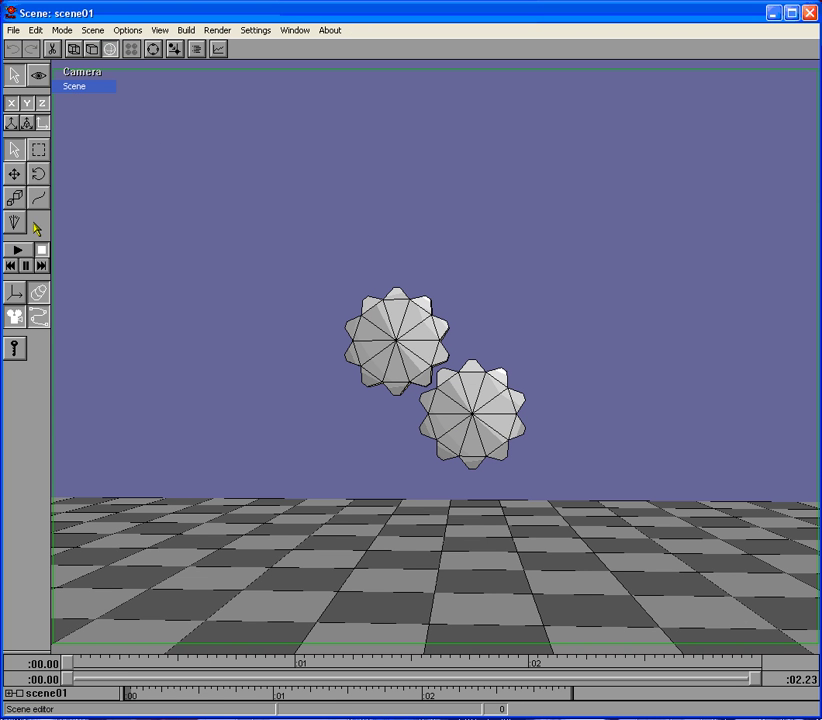
- Replay the rotation, then change the scene length from 72 to 800 frames
{"action": "left_click", "coordinate": [18, 250]}
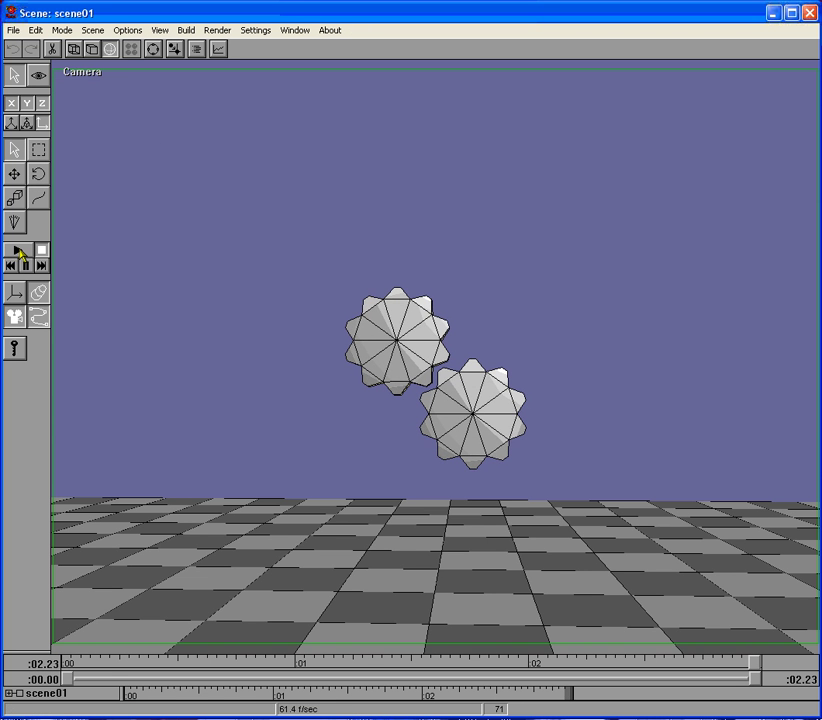
{"action": "left_click", "coordinate": [16, 250]}
{"action": "left_click", "coordinate": [255, 30]}
{"action": "left_click", "coordinate": [256, 46]}
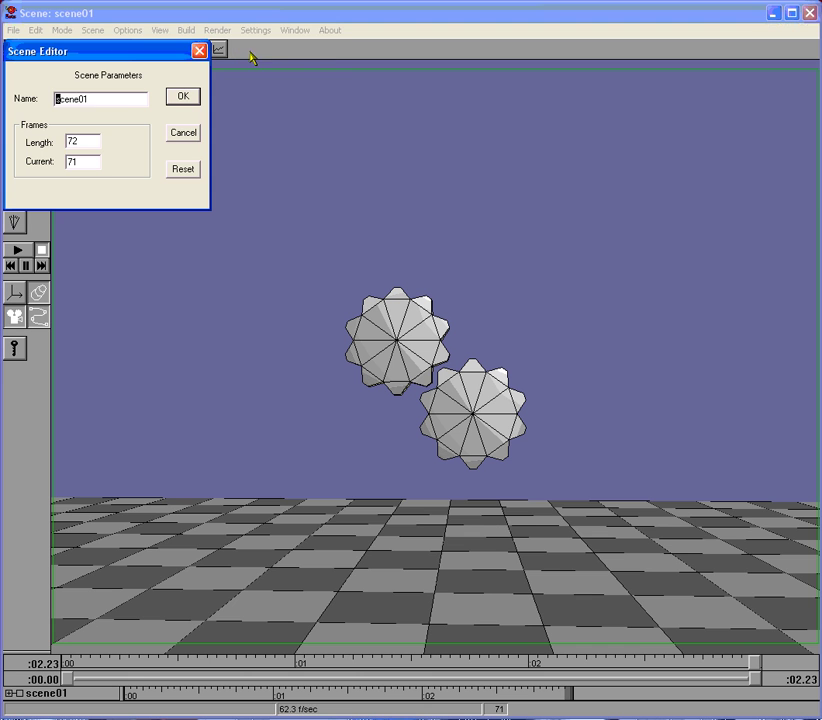
{"action": "double_click", "coordinate": [83, 141]}
{"action": "type", "text": "800"}
{"action": "left_click", "coordinate": [183, 96]}
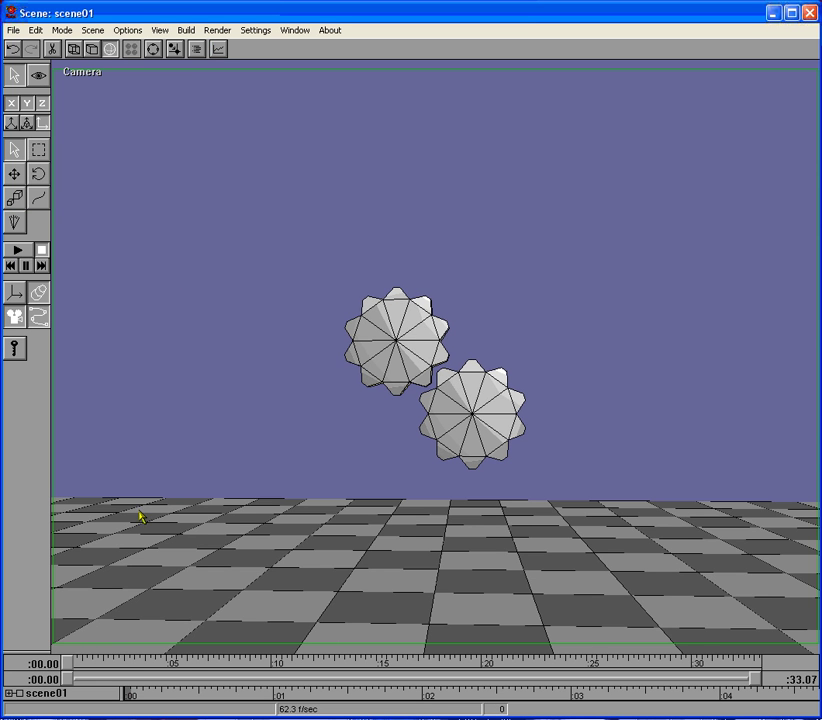
- Play the 800-frame gear animation twice, then stop and rewind to :00.00
{"action": "left_click", "coordinate": [16, 251]}
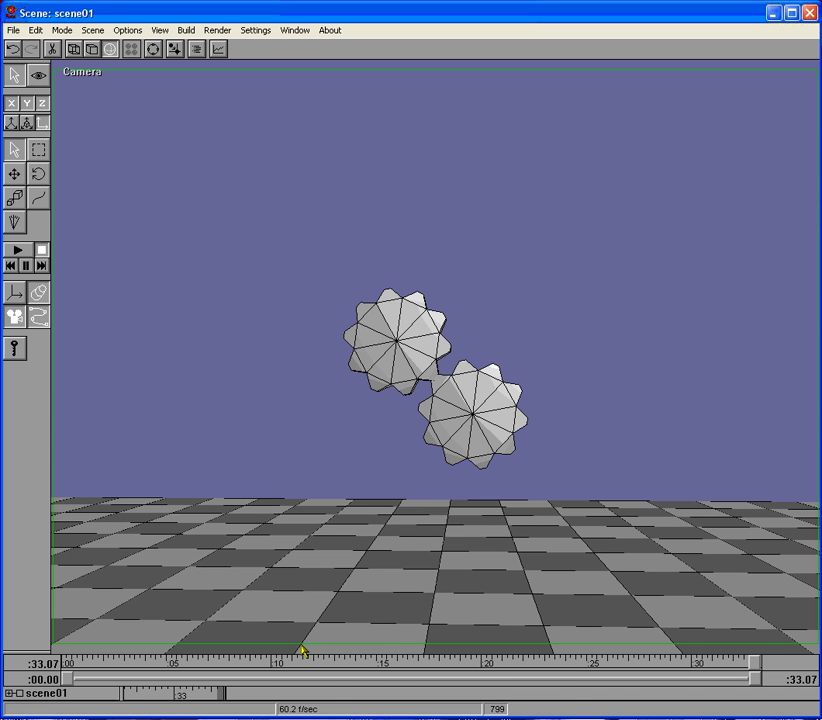
{"action": "left_click", "coordinate": [12, 266]}
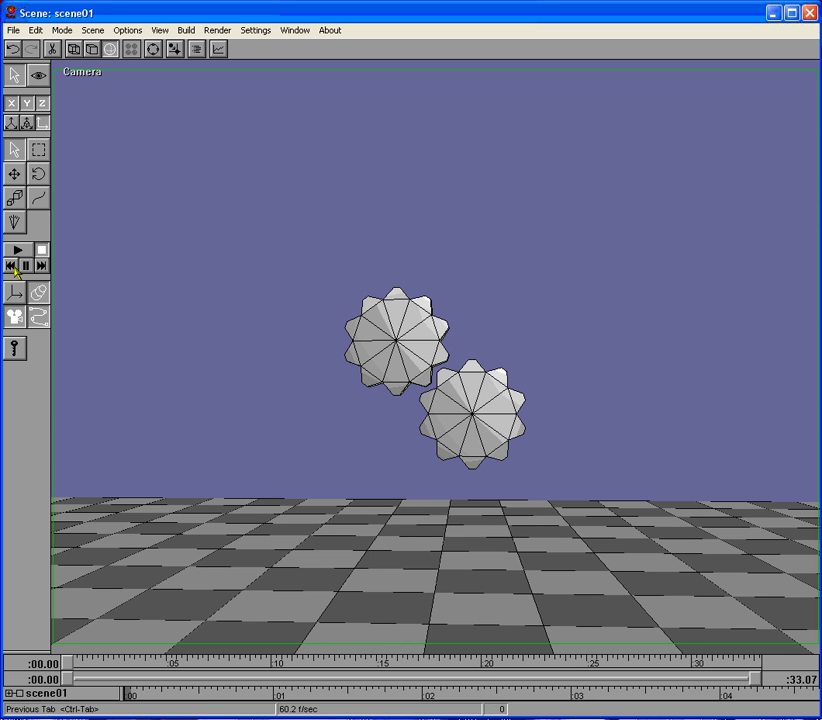
{"action": "left_click", "coordinate": [18, 250]}
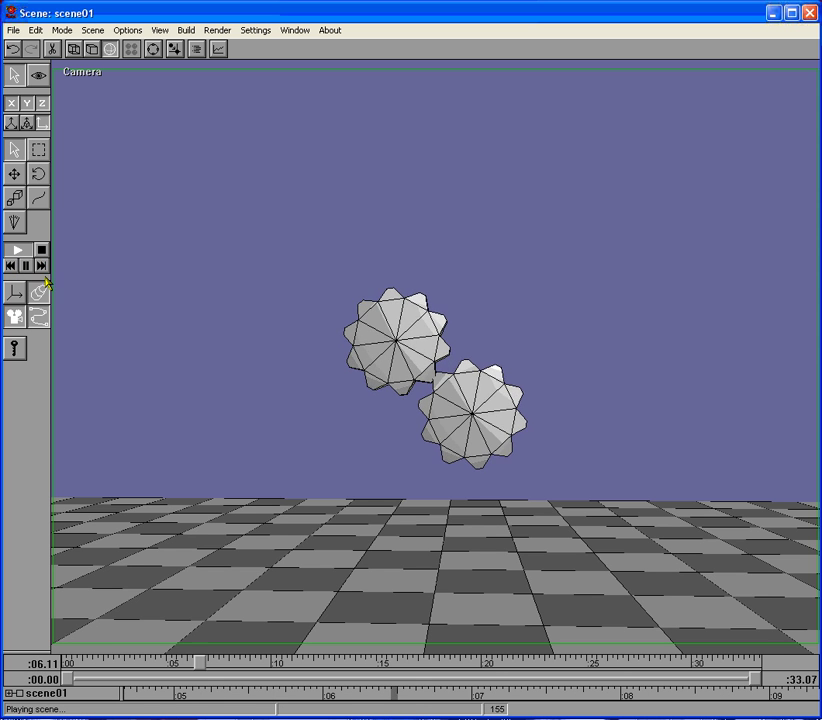
{"action": "left_click", "coordinate": [26, 265]}
{"action": "left_click", "coordinate": [12, 266]}
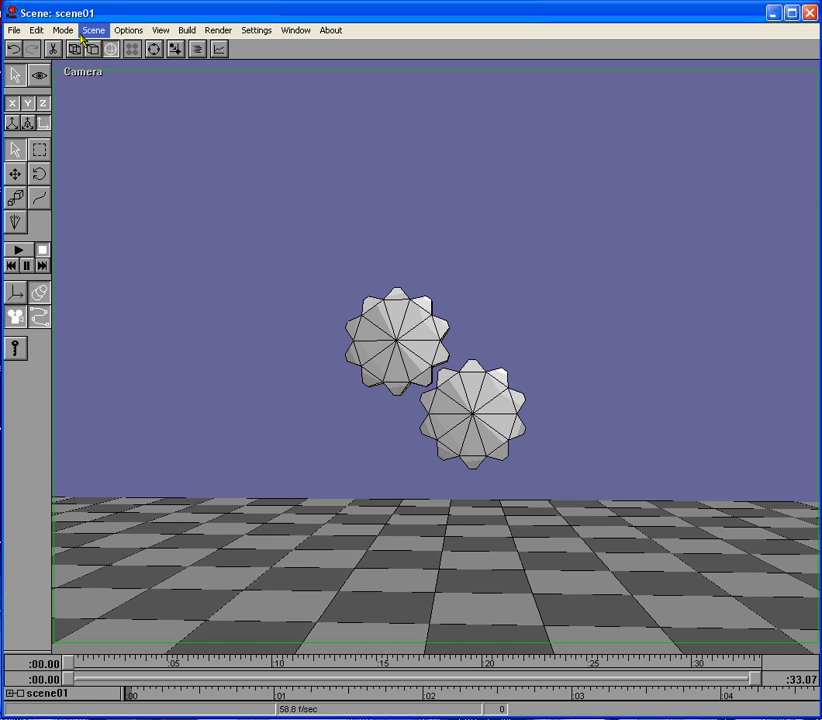
- Open the orientation expression script from the upper gear's element properties
{"action": "double_click", "coordinate": [388, 321]}
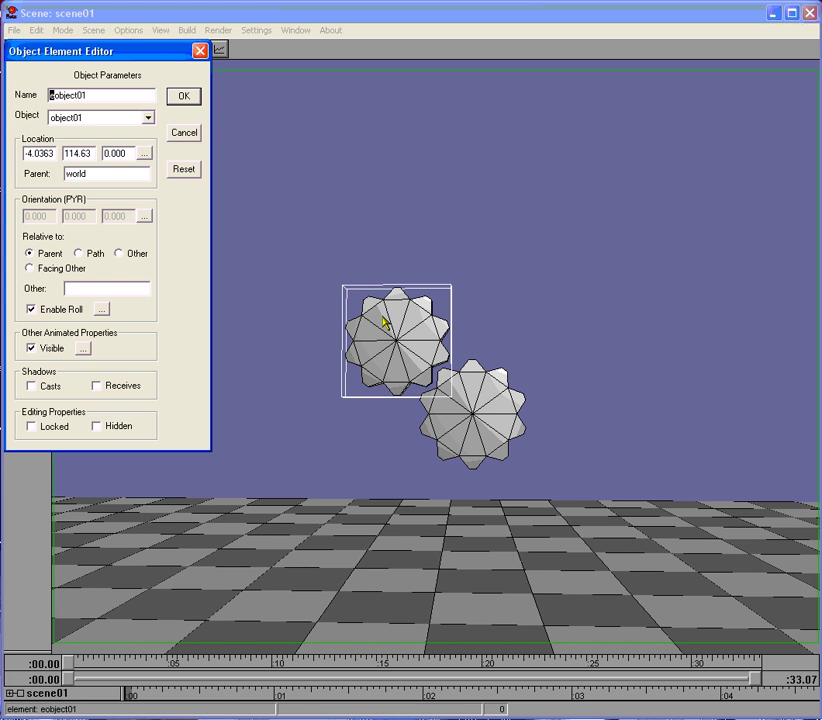
{"action": "type", "text": "e"}
{"action": "left_click", "coordinate": [144, 216]}
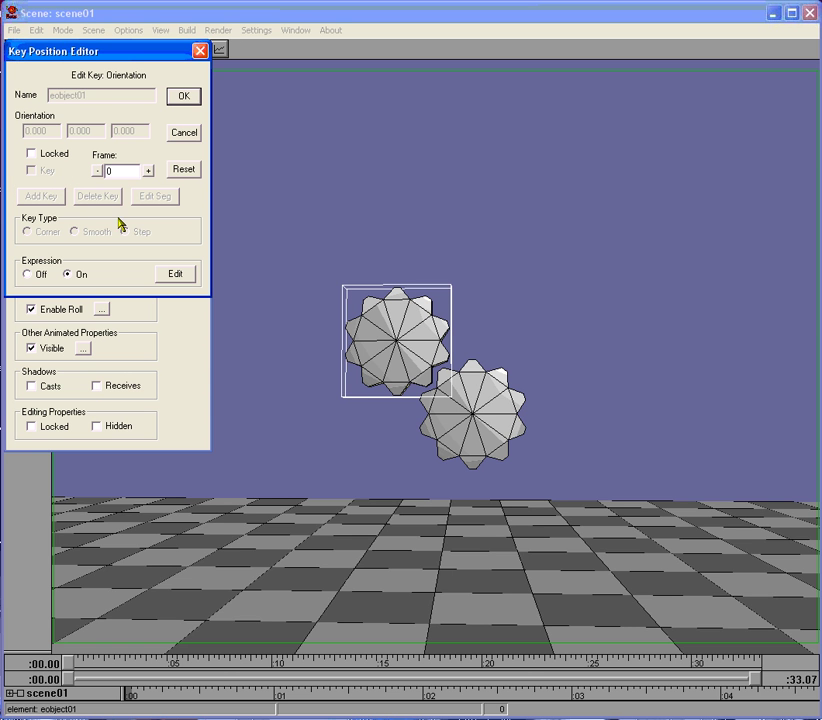
{"action": "left_click", "coordinate": [174, 276]}
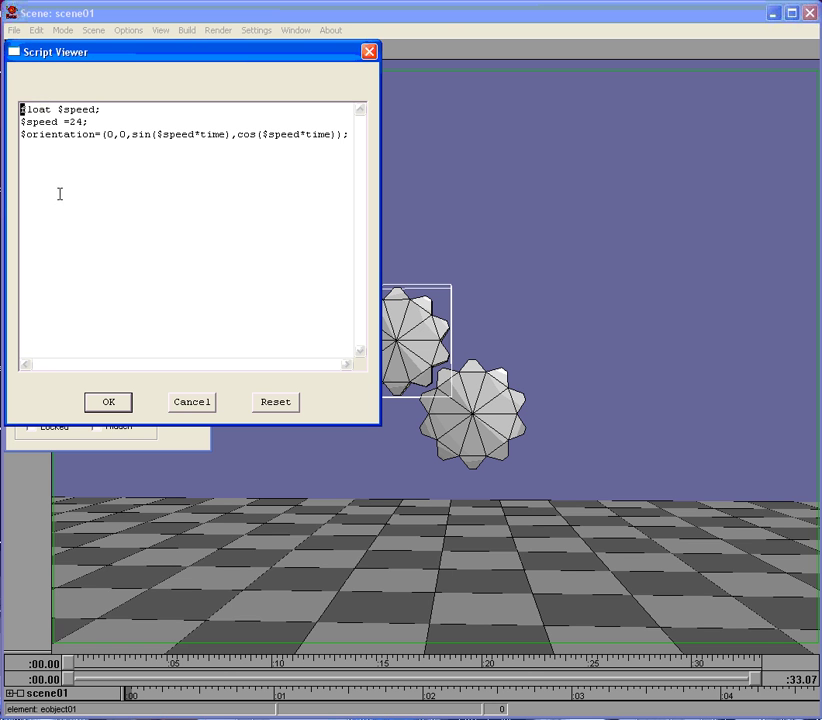
- Change $speed from 24 to 240 and confirm the script and orientation dialogs
{"action": "left_click", "coordinate": [67, 121]}
{"action": "double_click", "coordinate": [70, 121]}
{"action": "type", "text": "0"}
{"action": "key", "text": "ctrl+z"}
{"action": "type", "text": "0"}
{"action": "key", "text": "shift+Left"}
{"action": "left_click", "coordinate": [134, 127]}
{"action": "left_click", "coordinate": [106, 403]}
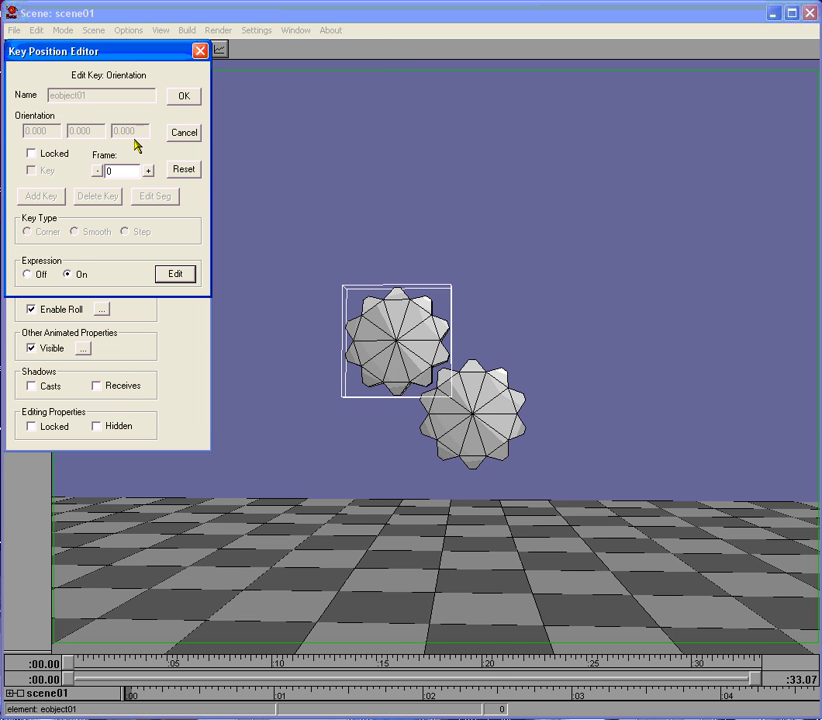
{"action": "left_click", "coordinate": [183, 98]}
- Close the element properties, preview the faster spin, and rewind to frame 0
{"action": "left_click", "coordinate": [185, 96]}
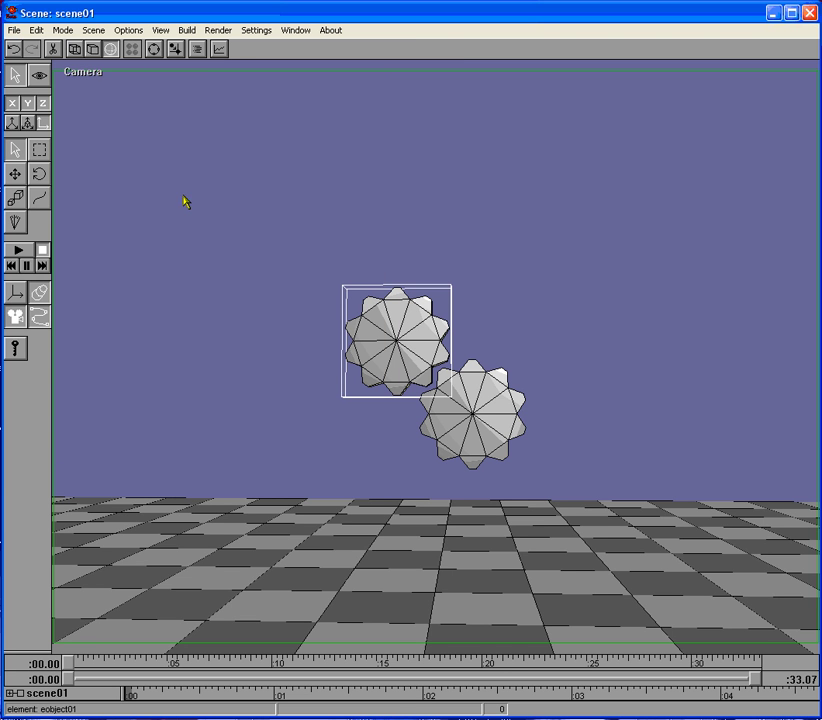
{"action": "left_click", "coordinate": [19, 250]}
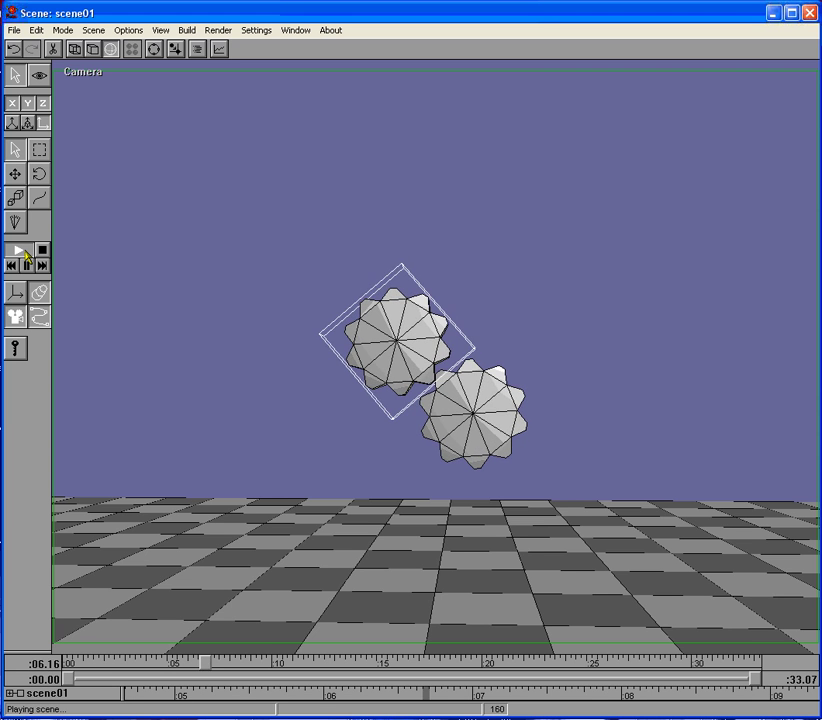
{"action": "left_click", "coordinate": [26, 265]}
{"action": "left_click", "coordinate": [11, 265]}
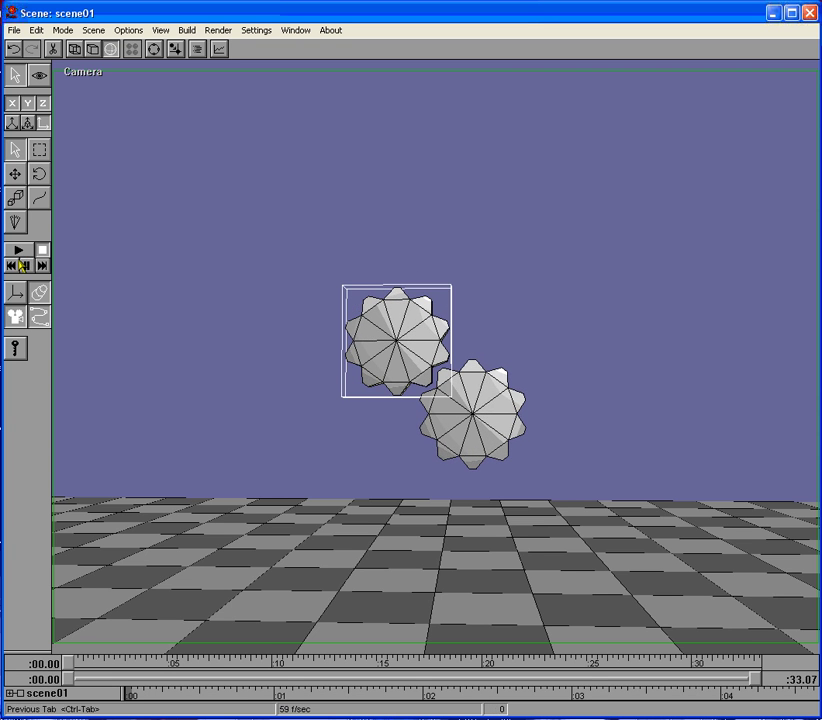
{"action": "left_click", "coordinate": [19, 250]}
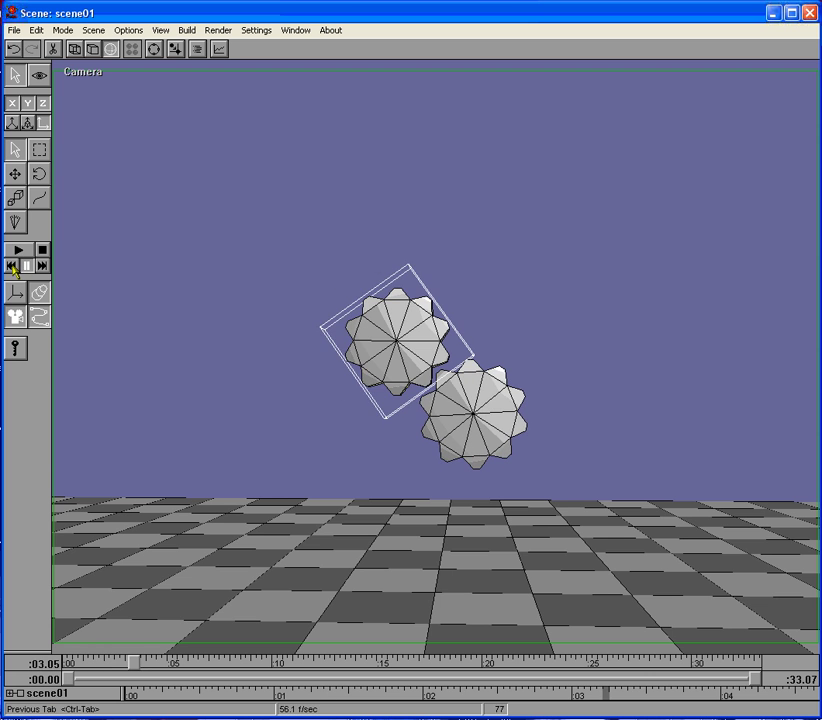
{"action": "left_click", "coordinate": [11, 265]}
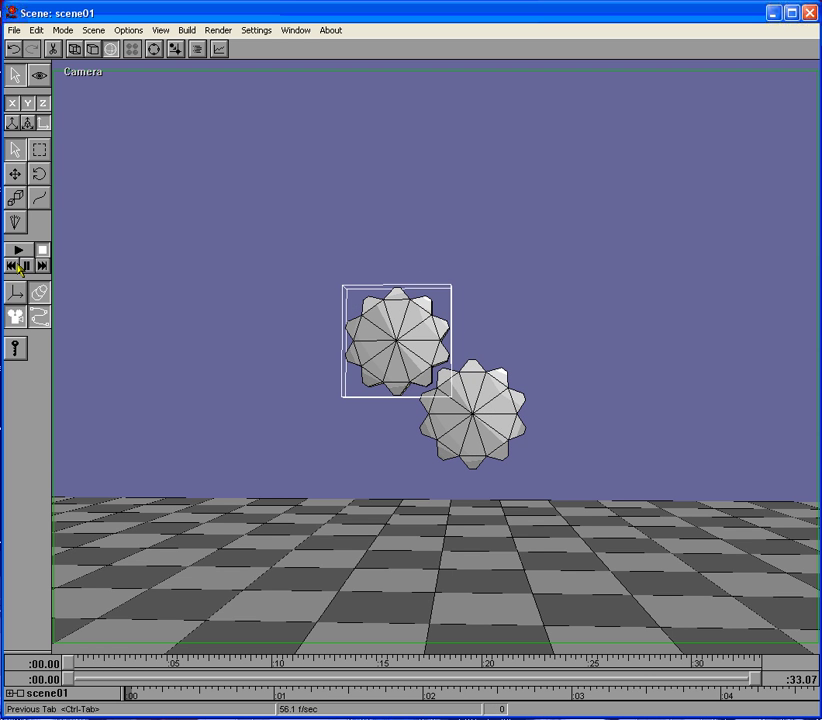
- Play and pause to inspect the gear, rewind, and reopen the upper gear's element properties
{"action": "left_click", "coordinate": [19, 250]}
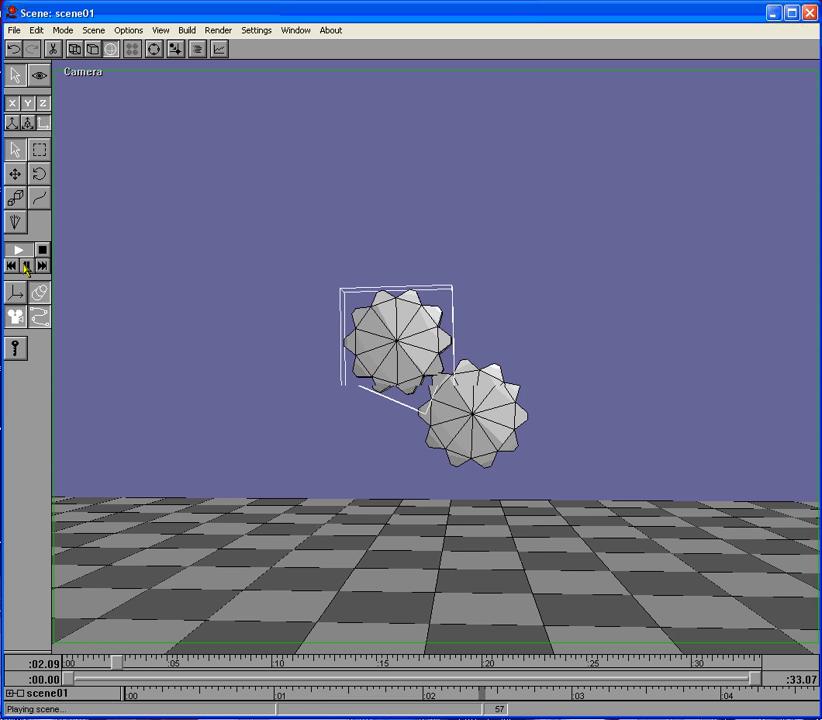
{"action": "left_click", "coordinate": [27, 266]}
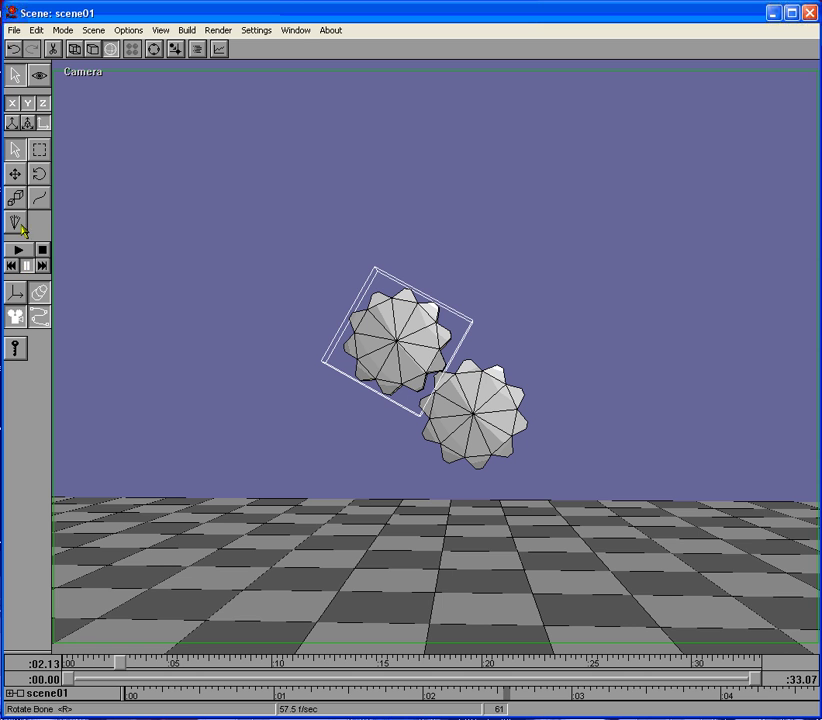
{"action": "left_click", "coordinate": [107, 183]}
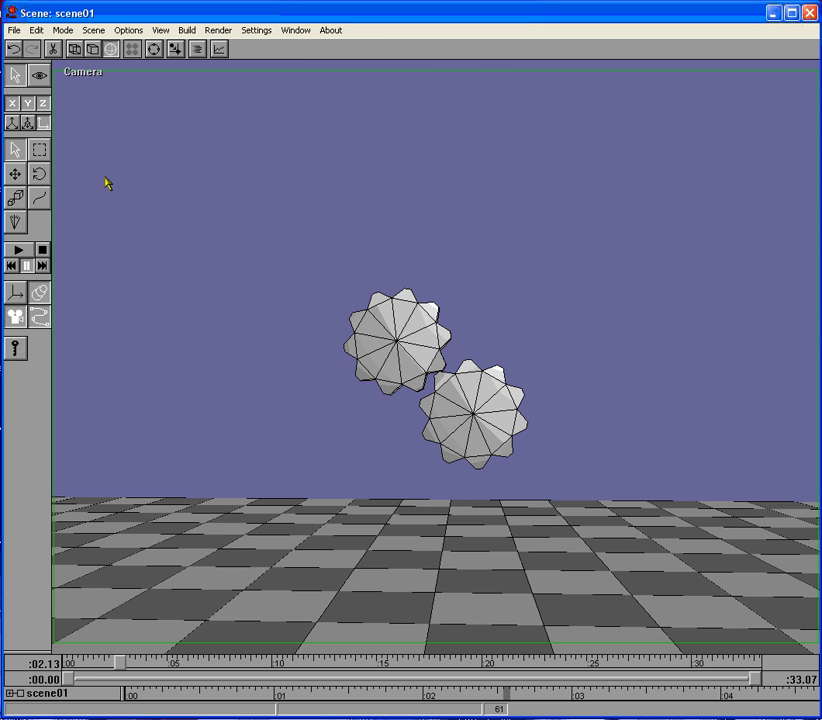
{"action": "left_click", "coordinate": [21, 255]}
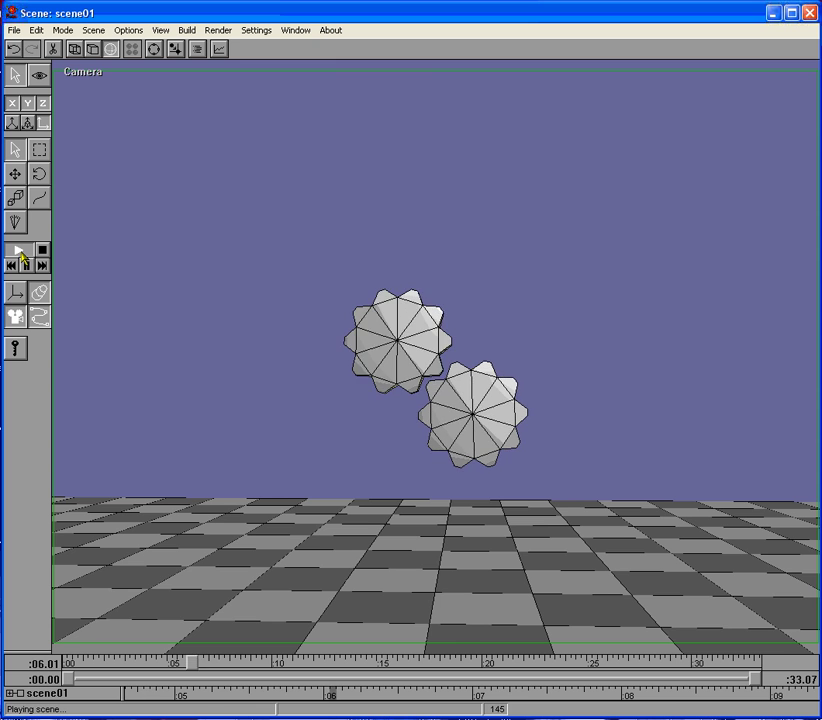
{"action": "left_click", "coordinate": [27, 266]}
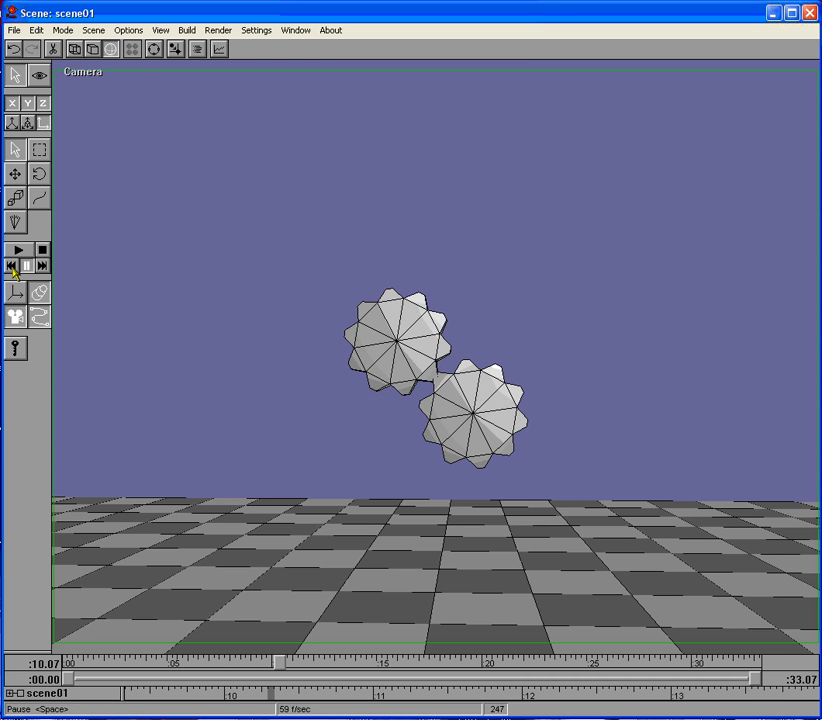
{"action": "left_click", "coordinate": [11, 265]}
{"action": "double_click", "coordinate": [404, 336]}
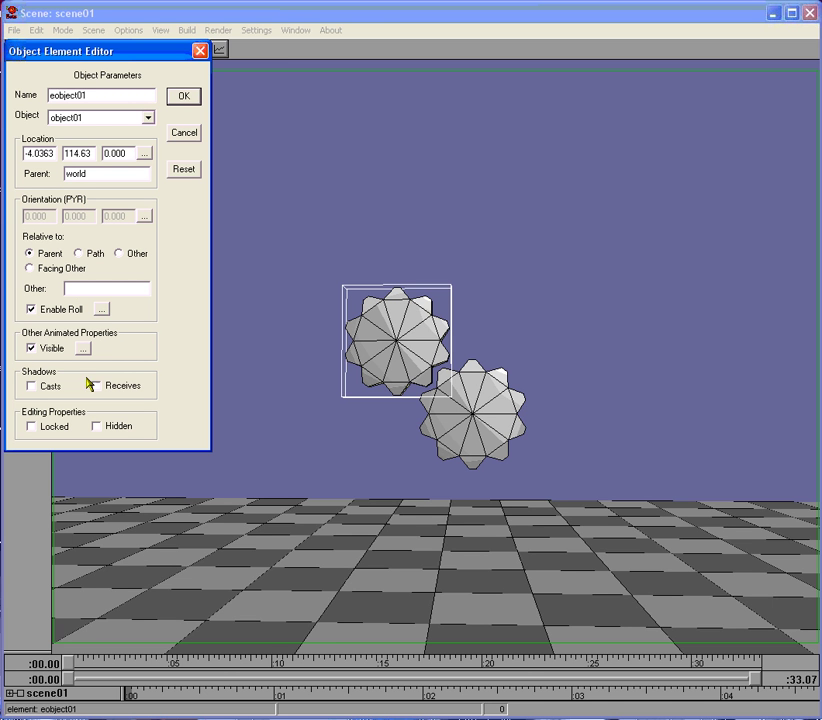
- Replace the upper gear's $speed value 240 with 1 and confirm all dialogs
{"action": "left_click", "coordinate": [144, 216]}
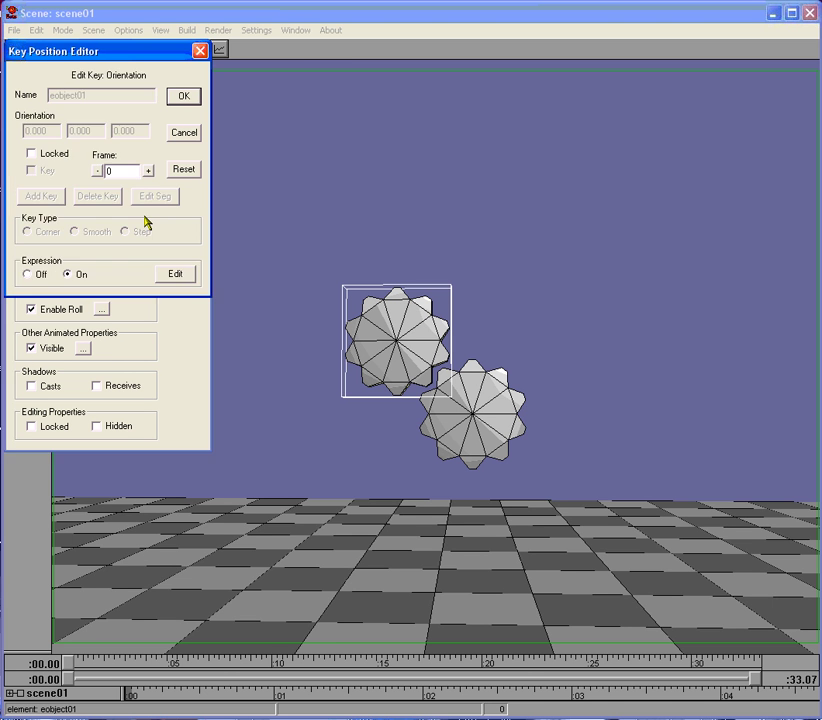
{"action": "left_click", "coordinate": [176, 276]}
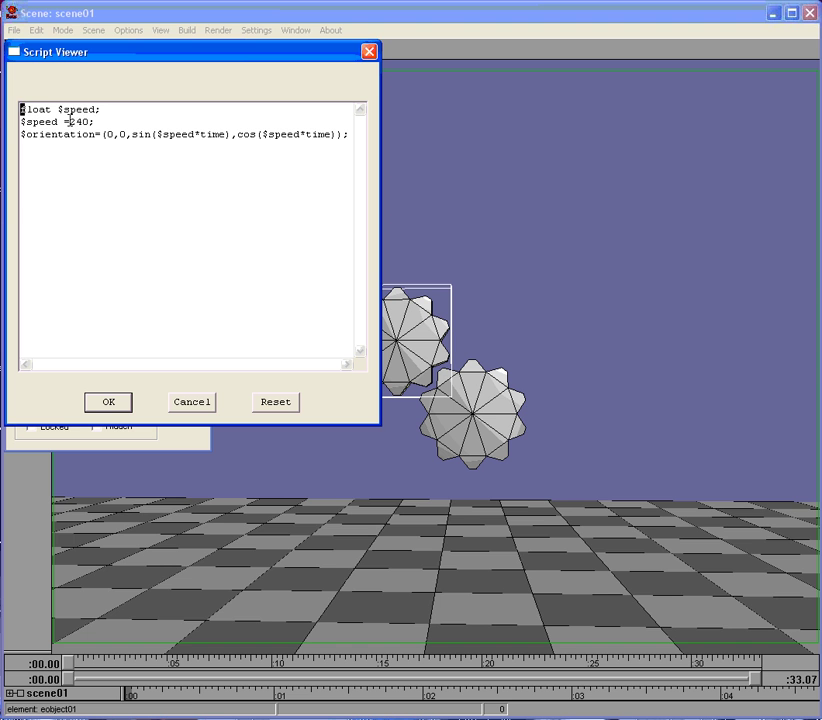
{"action": "left_click_drag", "start_coordinate": [69, 121], "coordinate": [85, 121]}
{"action": "type", "text": "1"}
{"action": "left_click", "coordinate": [122, 402]}
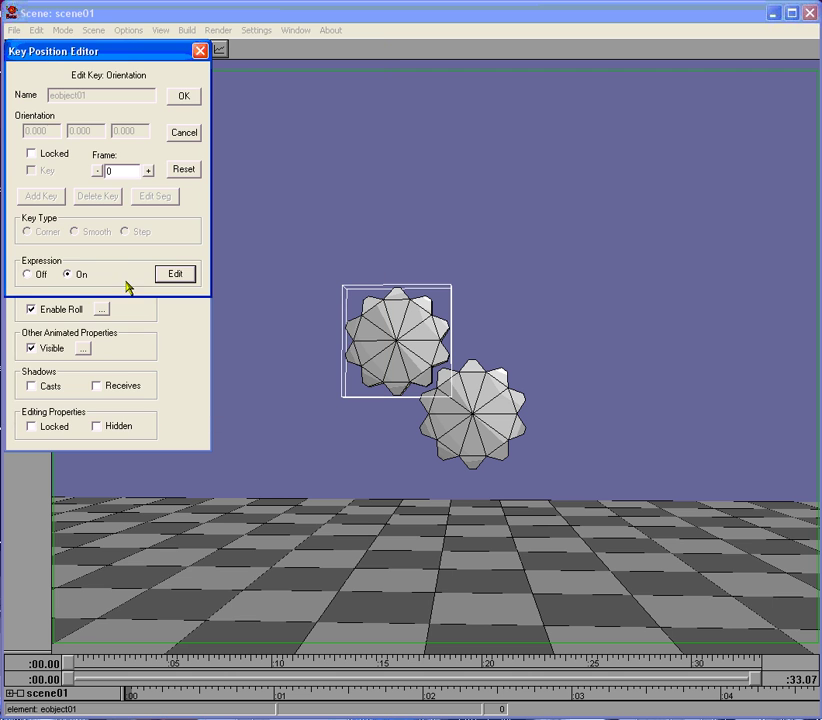
{"action": "left_click", "coordinate": [184, 98]}
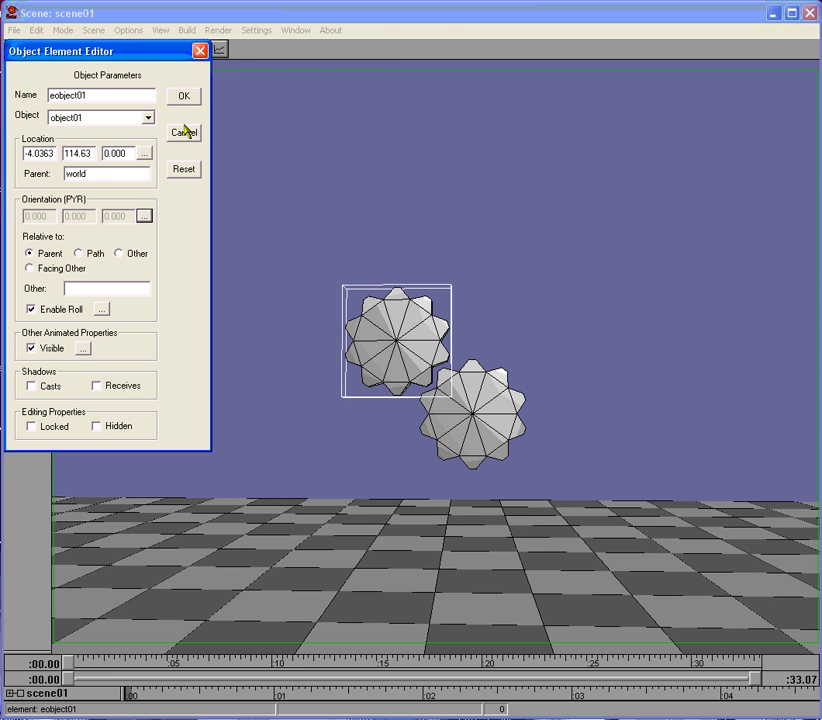
{"action": "left_click", "coordinate": [184, 97]}
- Preview the slower spin, replay it, and stop at :08.23 with the upper gear selected
{"action": "left_click", "coordinate": [20, 253]}
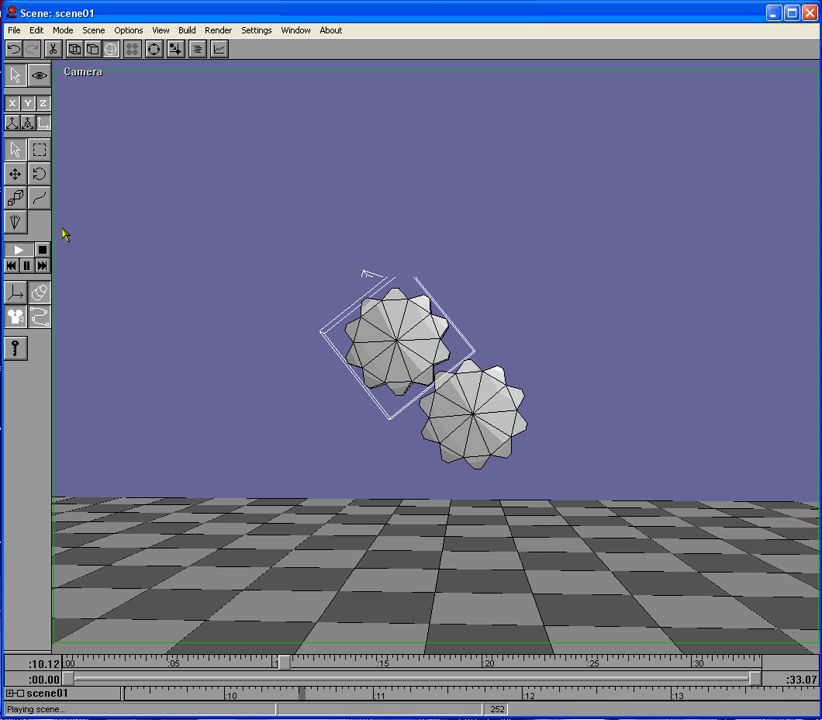
{"action": "left_click", "coordinate": [26, 266]}
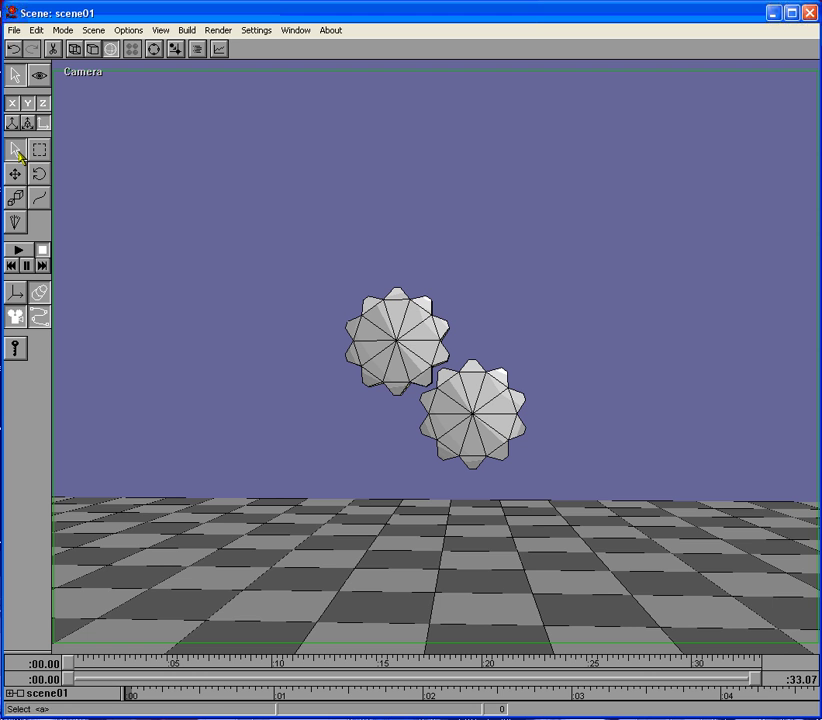
{"action": "left_click", "coordinate": [384, 332]}
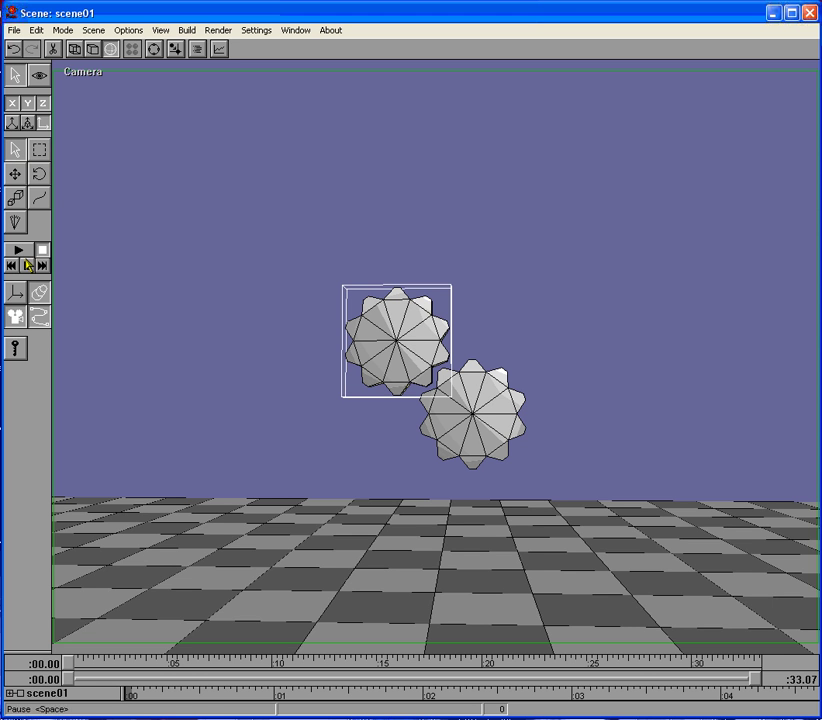
{"action": "left_click", "coordinate": [119, 244]}
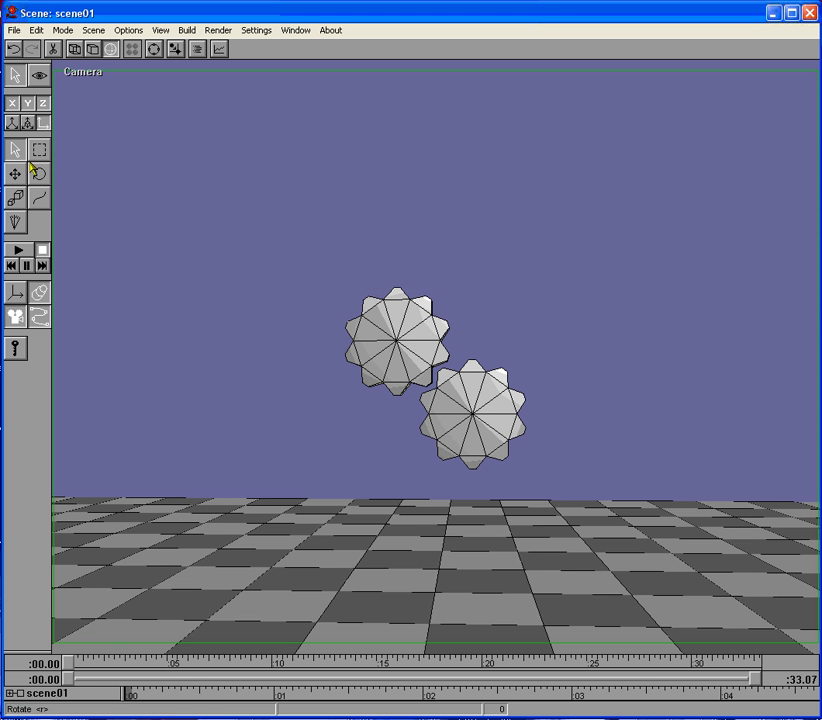
{"action": "left_click", "coordinate": [18, 249]}
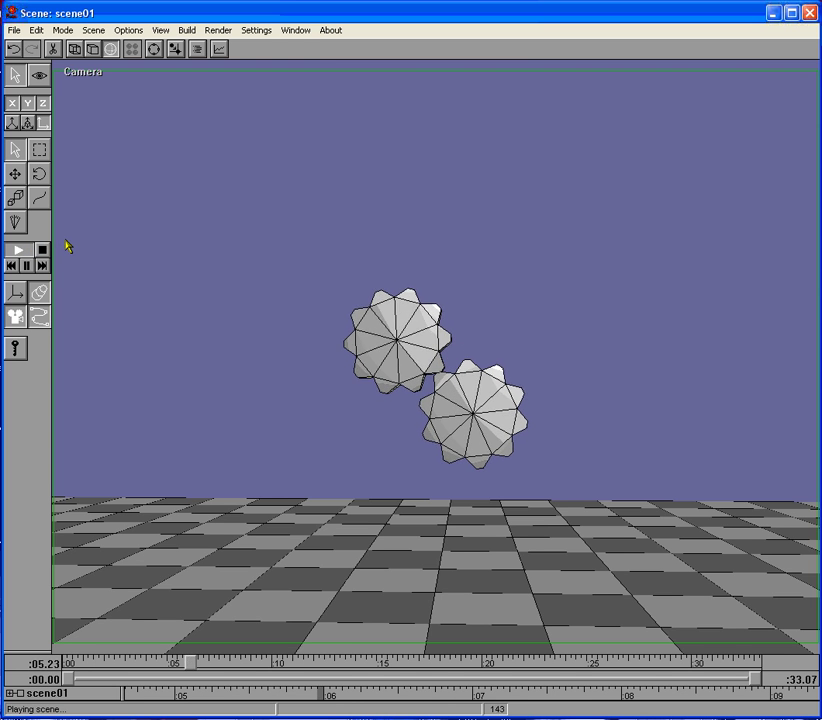
{"action": "left_click", "coordinate": [43, 251]}
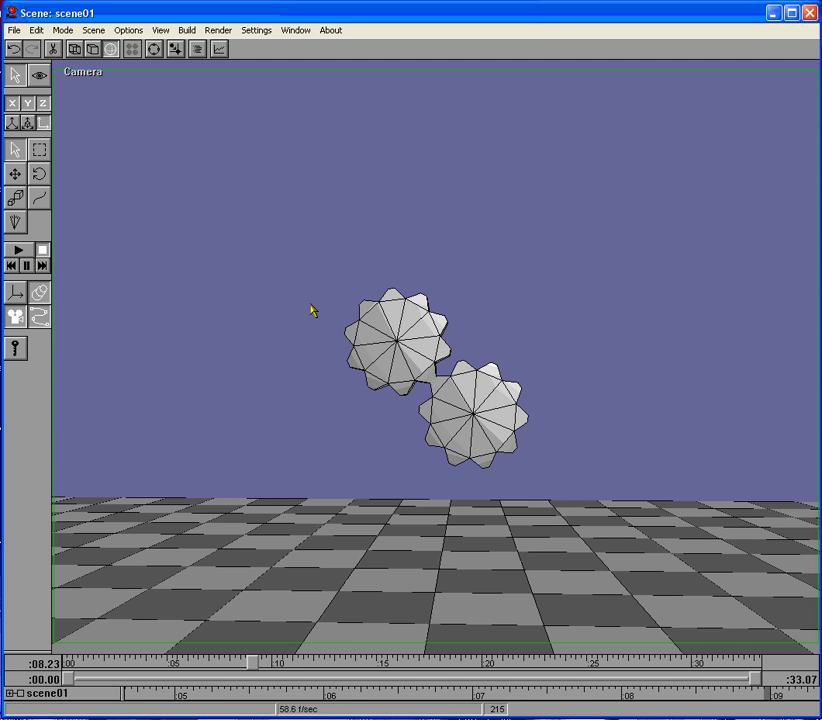
{"action": "left_click", "coordinate": [383, 336]}
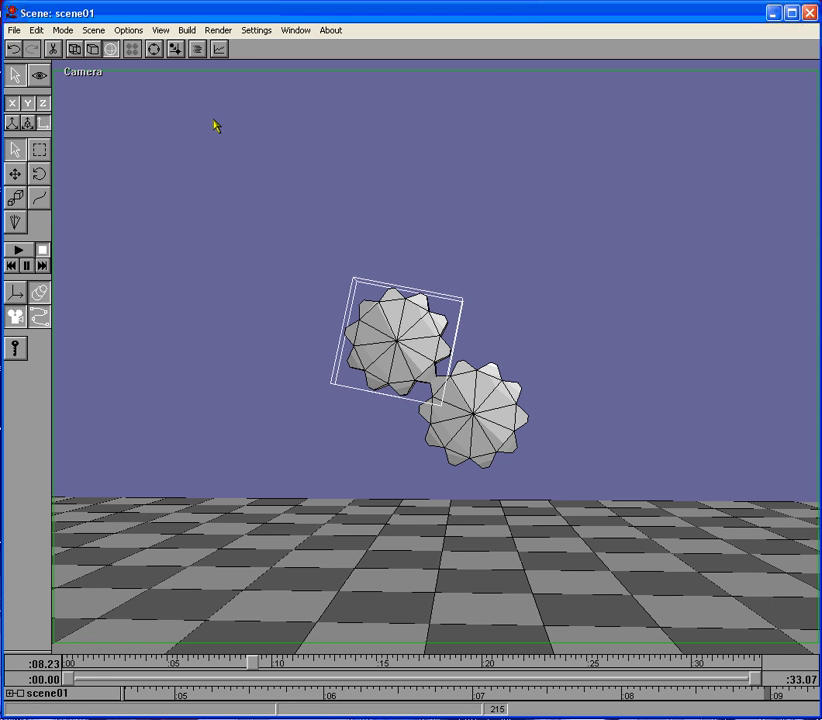